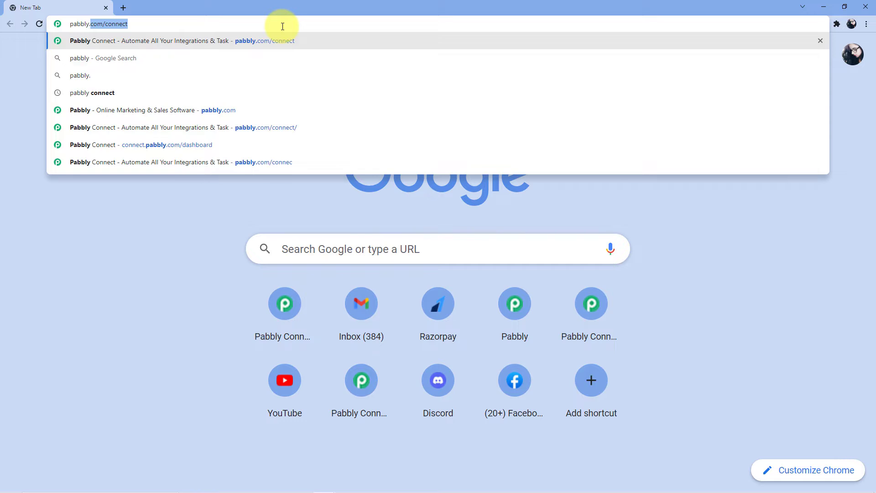
Step: Load pabbly.com/connect in Chrome after fixing the 'connecg' typo in the address
{"action": "type", "text": "/connecg"}
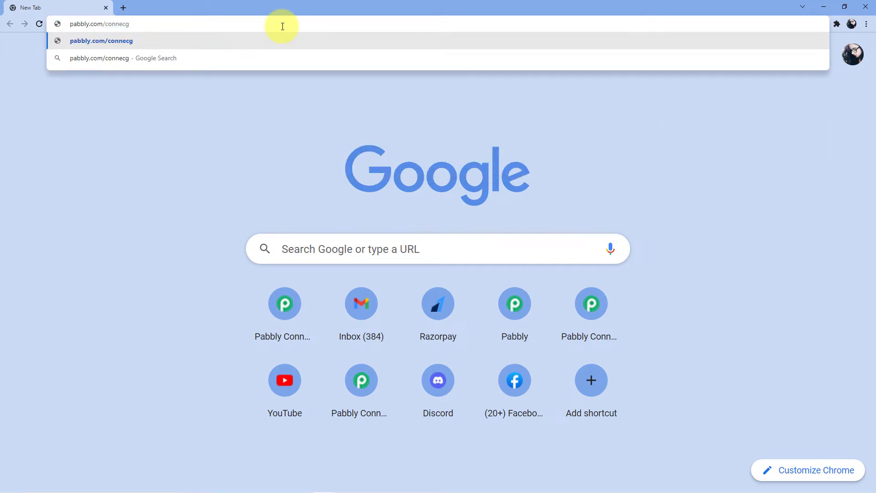
{"action": "key", "text": "BackSpace"}
{"action": "type", "text": "t"}
{"action": "key", "text": "Return"}
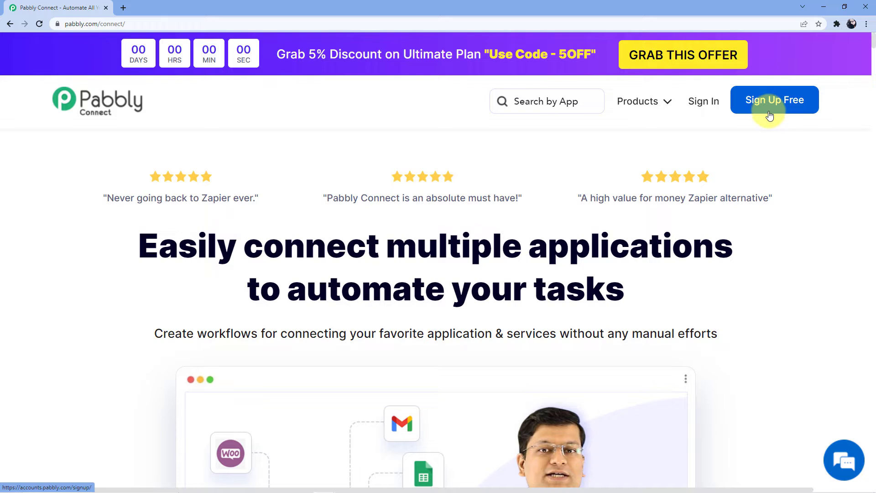
Step: Sign in with the saved account details and open the Pabbly Connect dashboard
{"action": "left_click", "coordinate": [704, 104]}
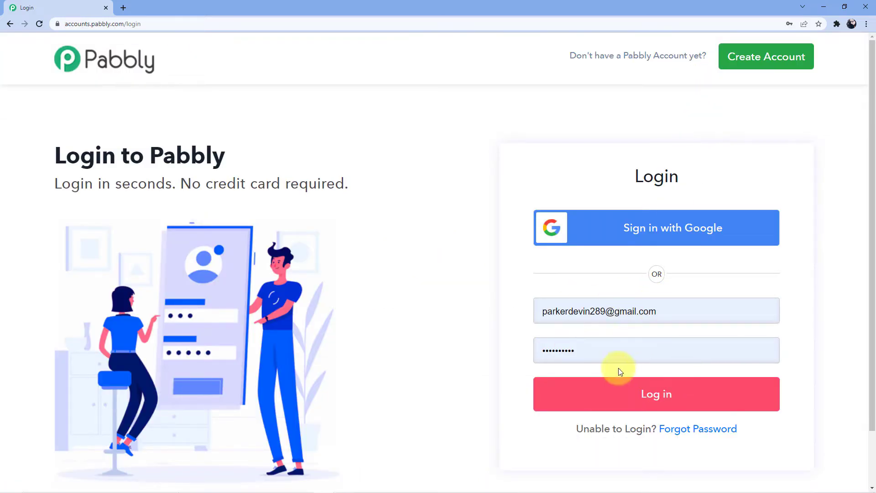
{"action": "left_click", "coordinate": [613, 397]}
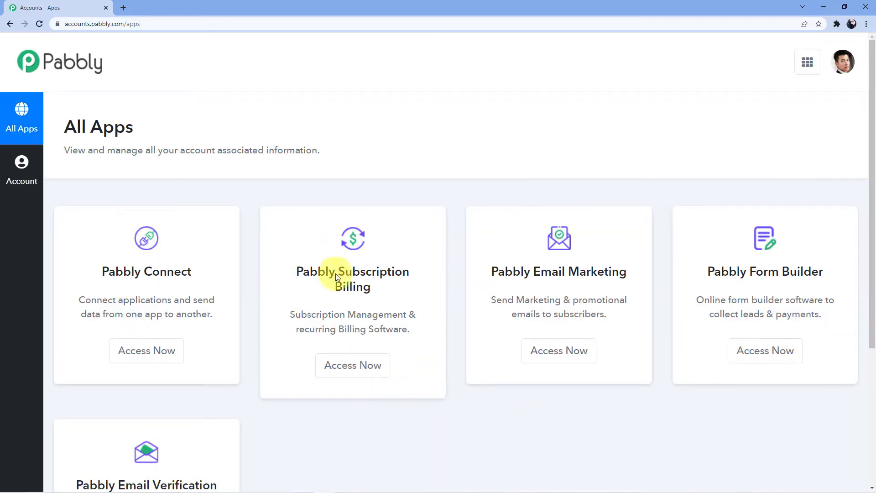
{"action": "scroll", "coordinate": [264, 221], "scroll_direction": "down", "scroll_amount": 2}
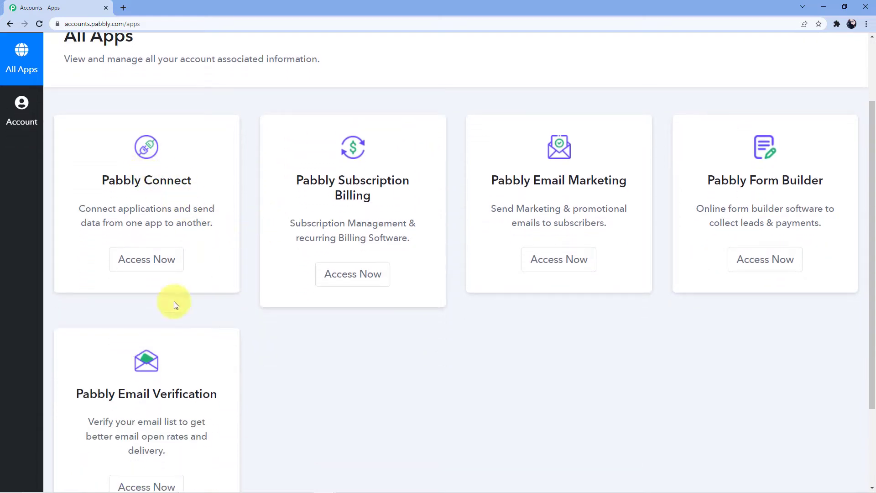
{"action": "left_click", "coordinate": [130, 263]}
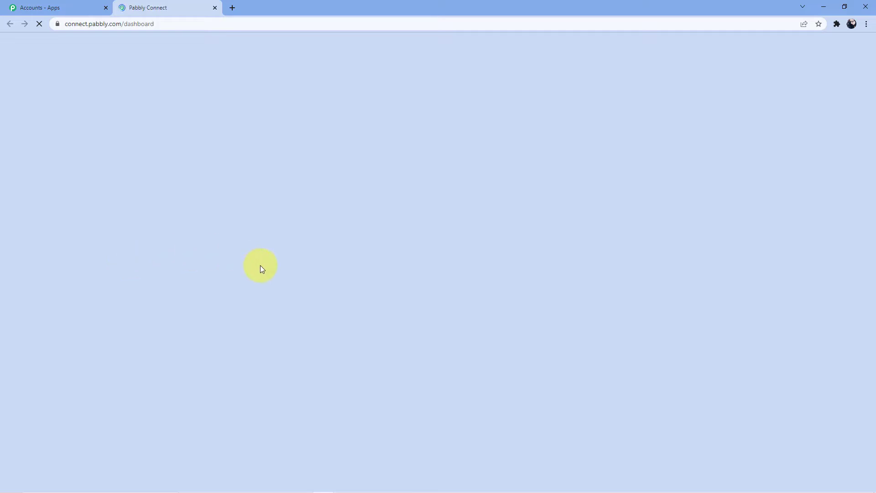
{"action": "scroll", "coordinate": [495, 226], "scroll_direction": "down", "scroll_amount": 5}
{"action": "scroll", "coordinate": [493, 228], "scroll_direction": "down", "scroll_amount": 18}
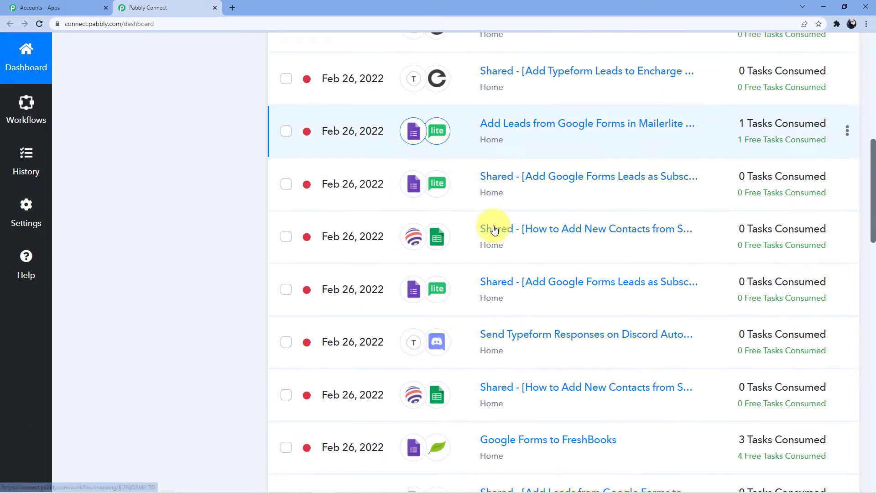
{"action": "scroll", "coordinate": [482, 347], "scroll_direction": "up", "scroll_amount": 18}
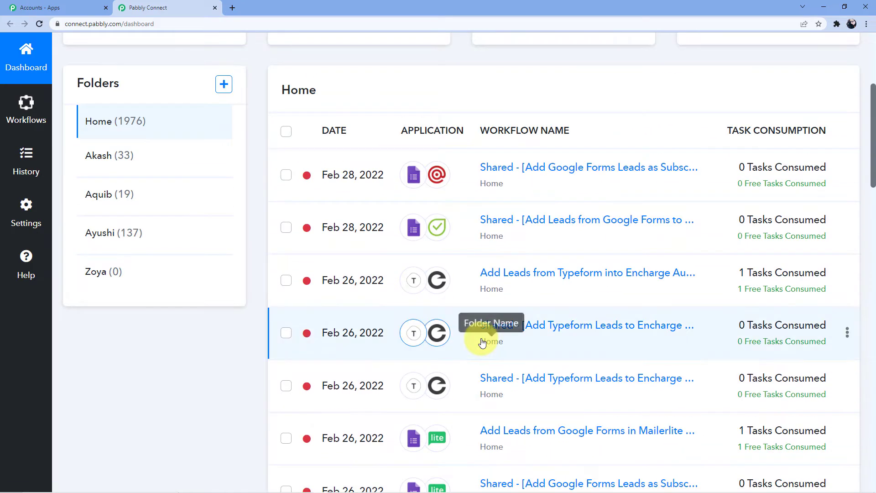
{"action": "scroll", "coordinate": [482, 342], "scroll_direction": "up", "scroll_amount": 5}
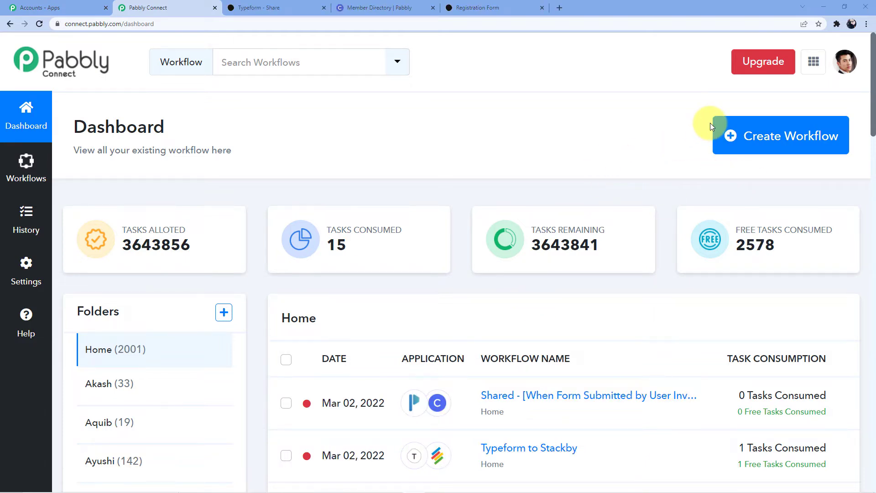
{"action": "left_click", "coordinate": [731, 136]}
Step: Create a workflow named 'Typeform to Circle' and browse its trigger app list
{"action": "left_click", "coordinate": [411, 270]}
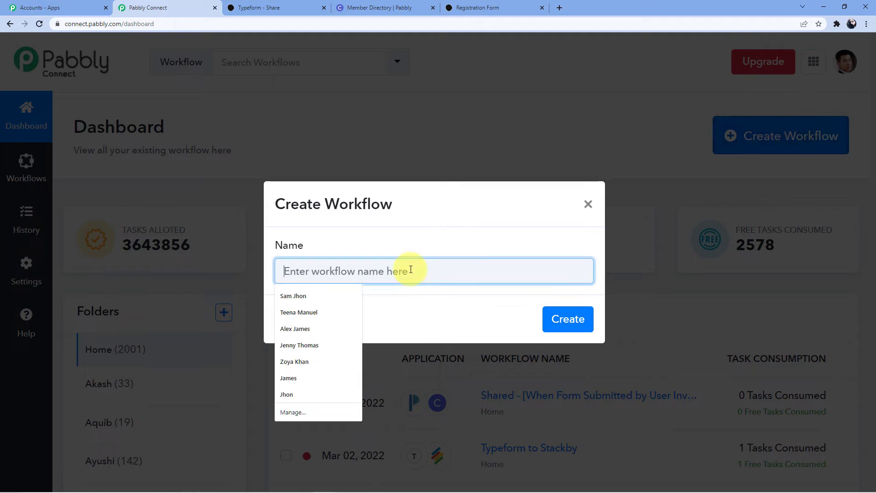
{"action": "type", "text": "Typ"}
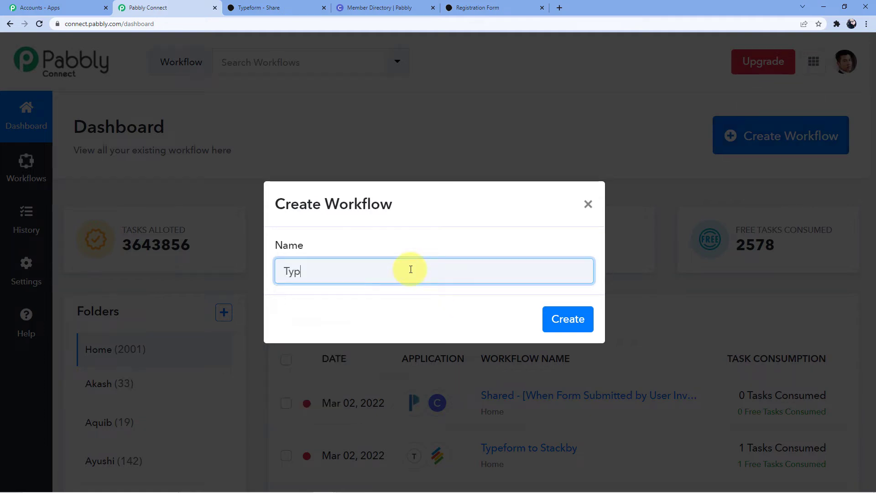
{"action": "type", "text": "eform to Circle"}
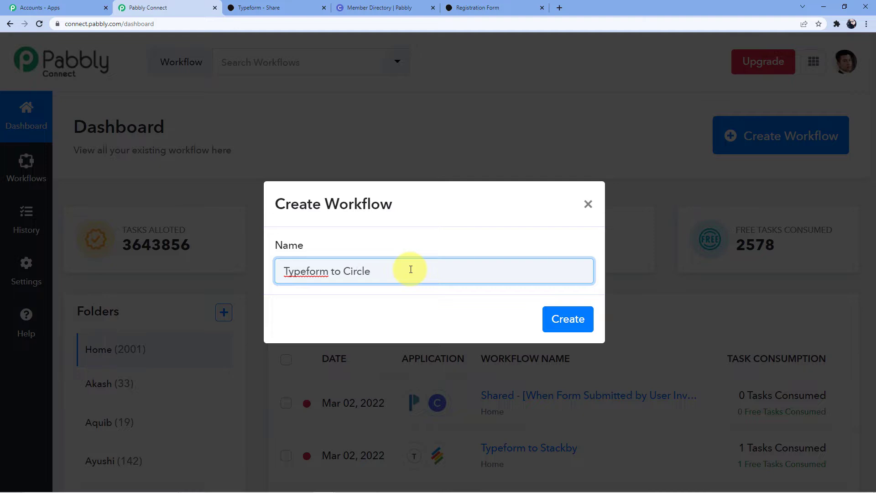
{"action": "left_click", "coordinate": [548, 322]}
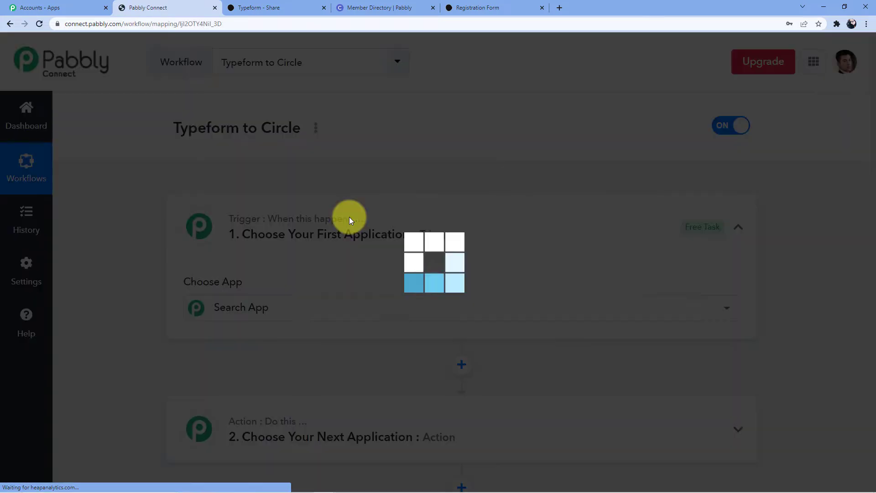
{"action": "scroll", "coordinate": [117, 294], "scroll_direction": "down", "scroll_amount": 3}
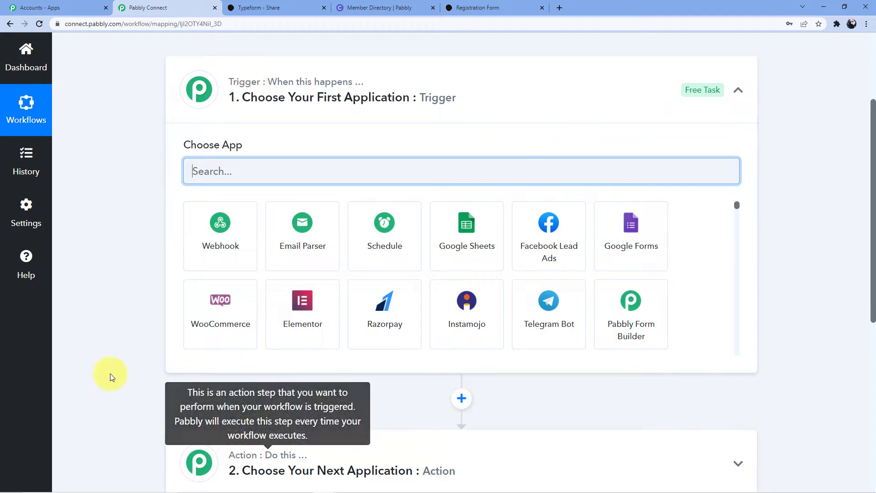
{"action": "scroll", "coordinate": [114, 360], "scroll_direction": "down", "scroll_amount": 4}
{"action": "scroll", "coordinate": [147, 311], "scroll_direction": "up", "scroll_amount": 6}
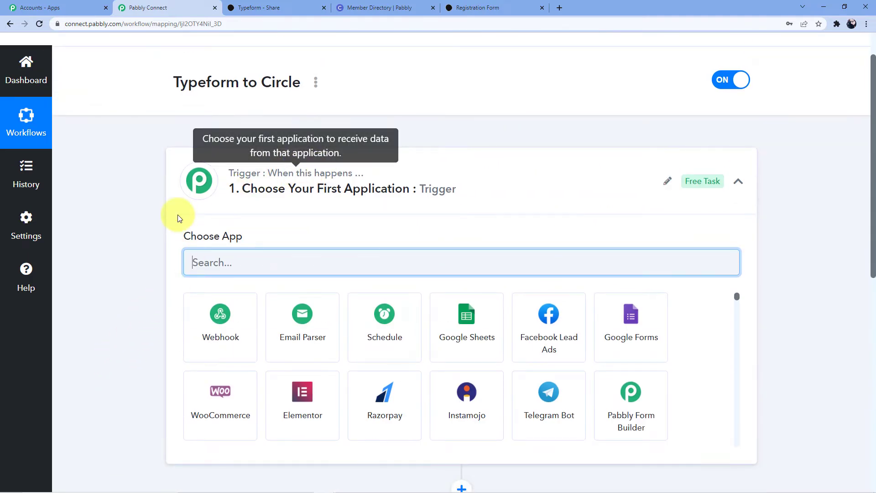
{"action": "scroll", "coordinate": [178, 218], "scroll_direction": "down", "scroll_amount": 3}
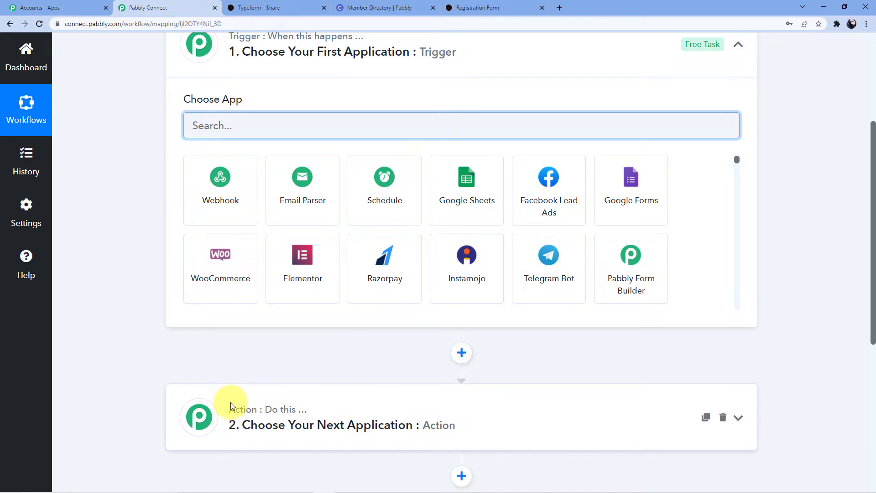
{"action": "mouse_move", "coordinate": [270, 413]}
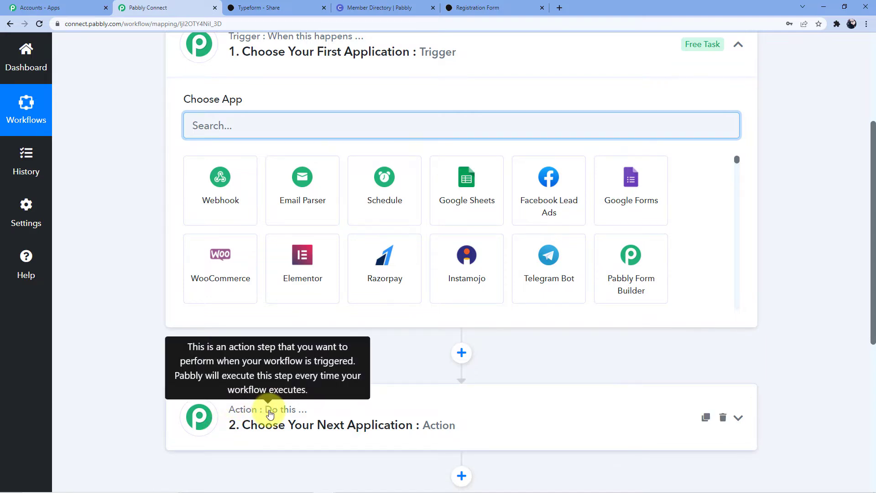
{"action": "scroll", "coordinate": [269, 410], "scroll_direction": "up", "scroll_amount": 1}
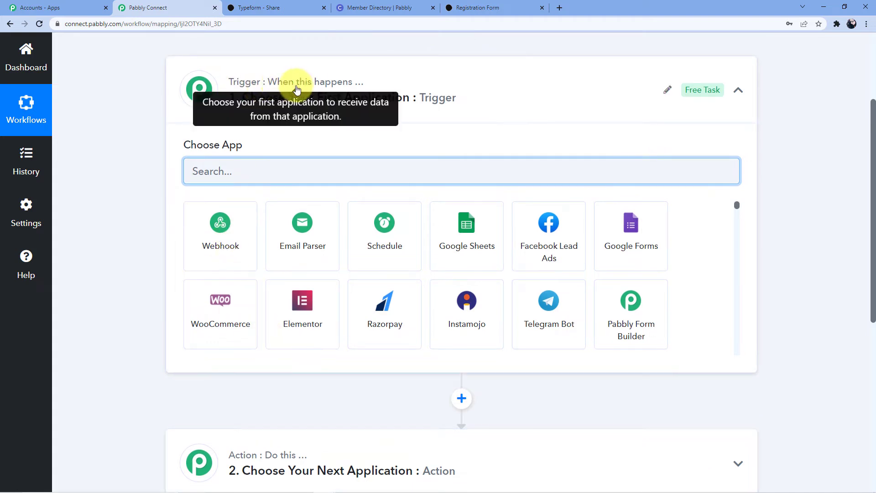
{"action": "scroll", "coordinate": [303, 298], "scroll_direction": "down", "scroll_amount": 2}
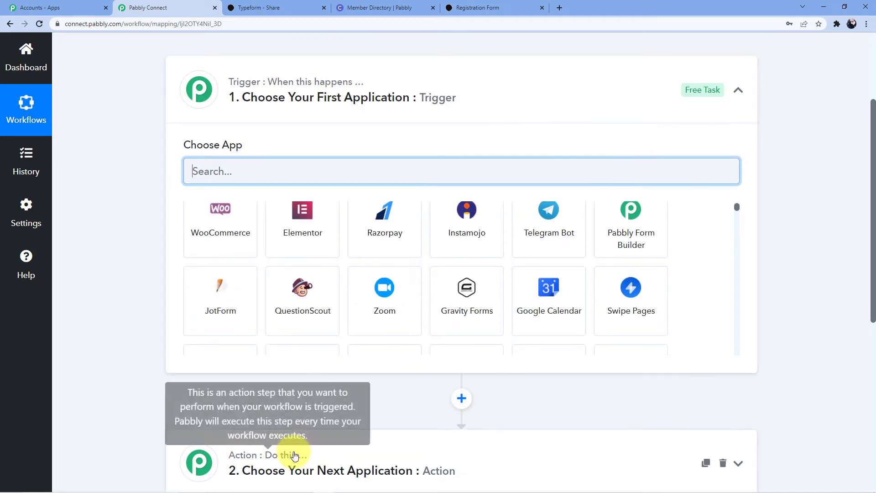
{"action": "scroll", "coordinate": [102, 311], "scroll_direction": "up", "scroll_amount": 1}
{"action": "scroll", "coordinate": [102, 311], "scroll_direction": "down", "scroll_amount": 2}
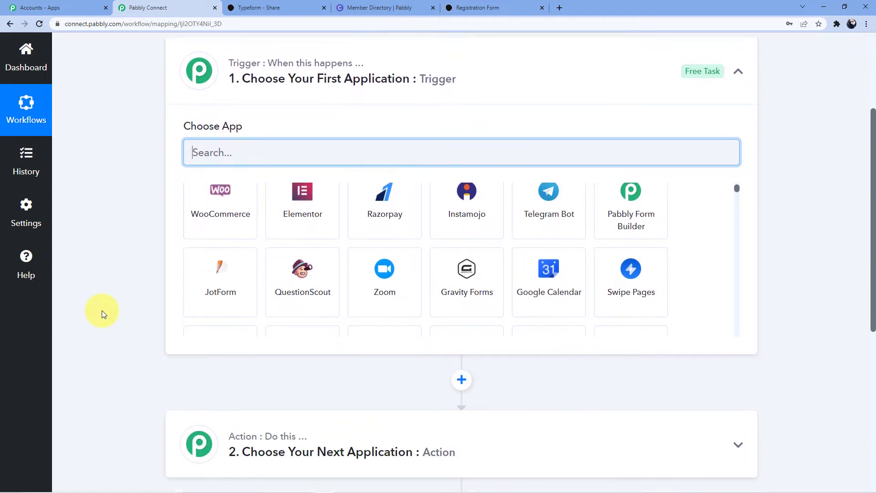
{"action": "scroll", "coordinate": [111, 303], "scroll_direction": "up", "scroll_amount": 1}
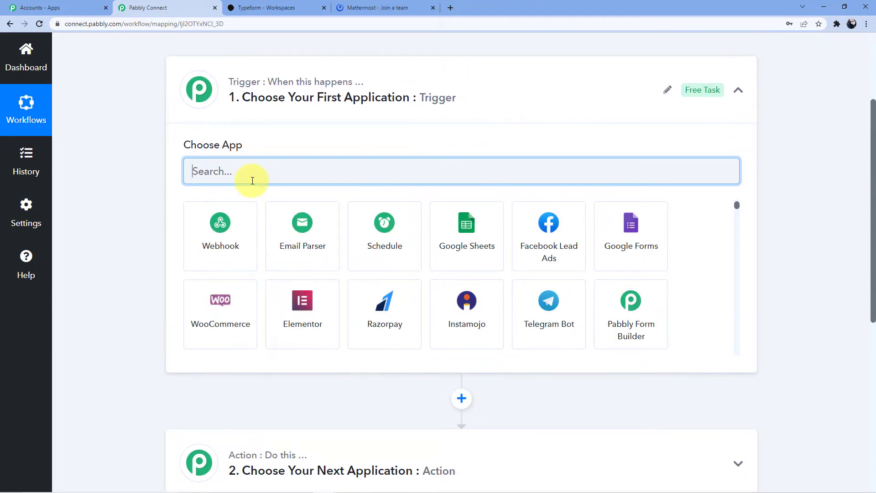
Step: Set the trigger app to Typeform with the New Entry event
{"action": "type", "text": "Type"}
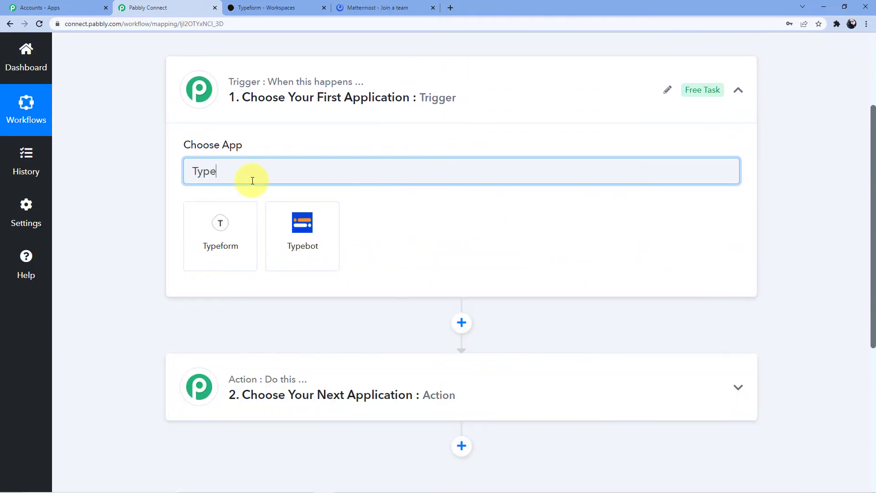
{"action": "left_click", "coordinate": [243, 203]}
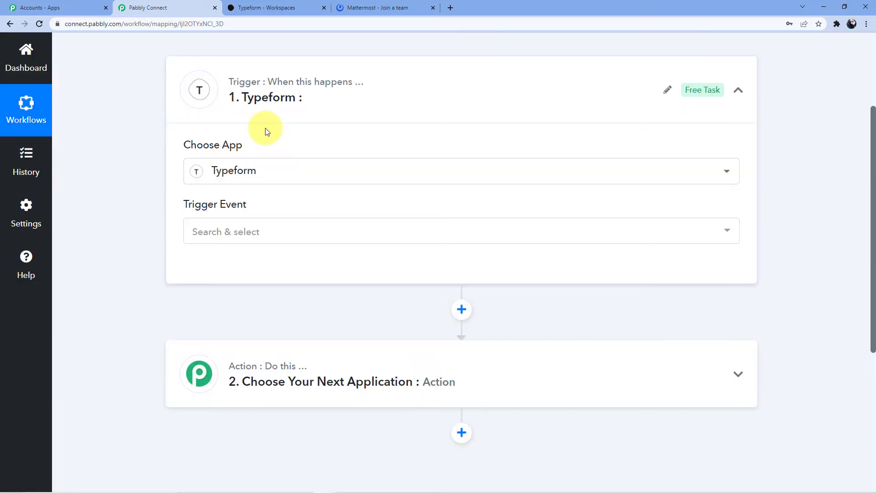
{"action": "left_click", "coordinate": [254, 230]}
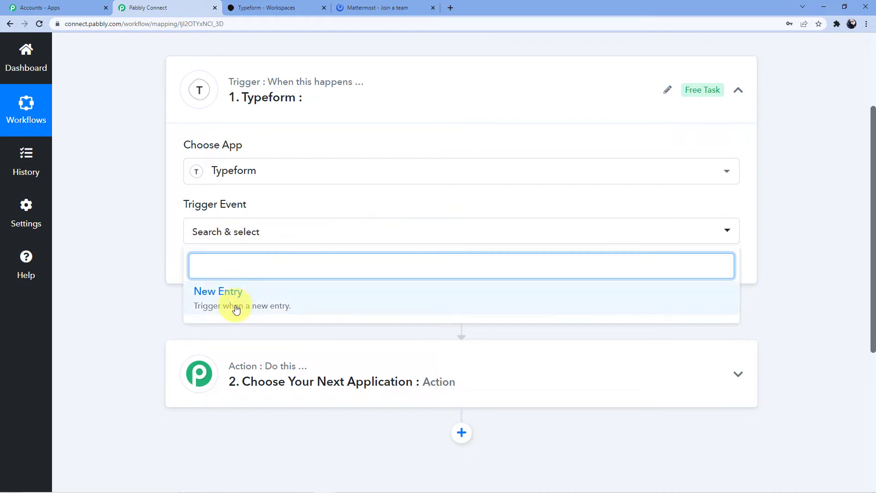
{"action": "left_click", "coordinate": [236, 311]}
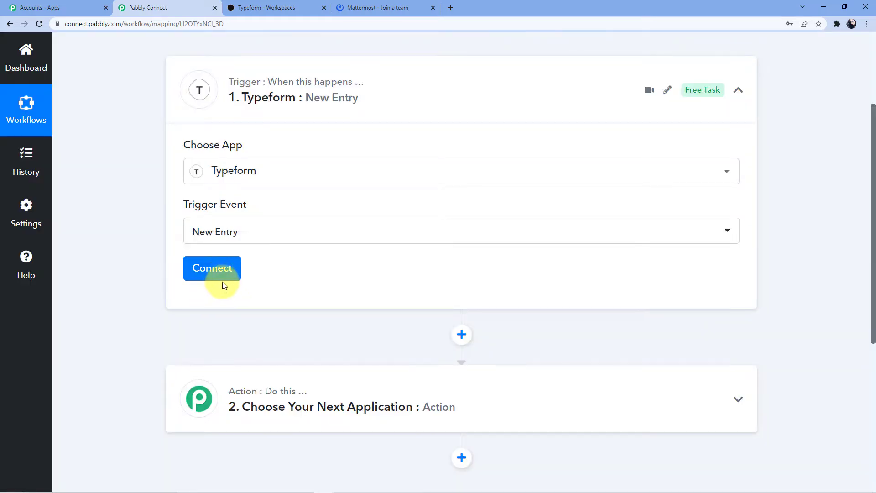
Step: Add a new Typeform connection and accept Pabbly's access request in the authorization popup
{"action": "left_click", "coordinate": [222, 282]}
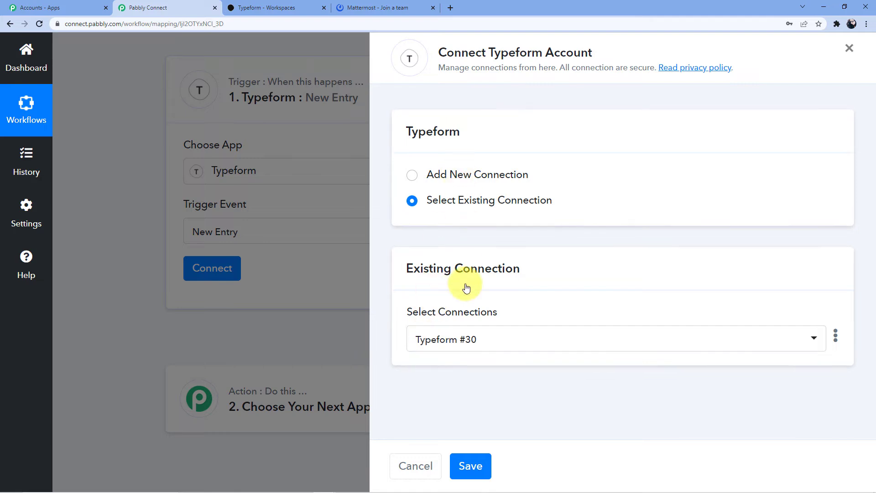
{"action": "left_click", "coordinate": [452, 169]}
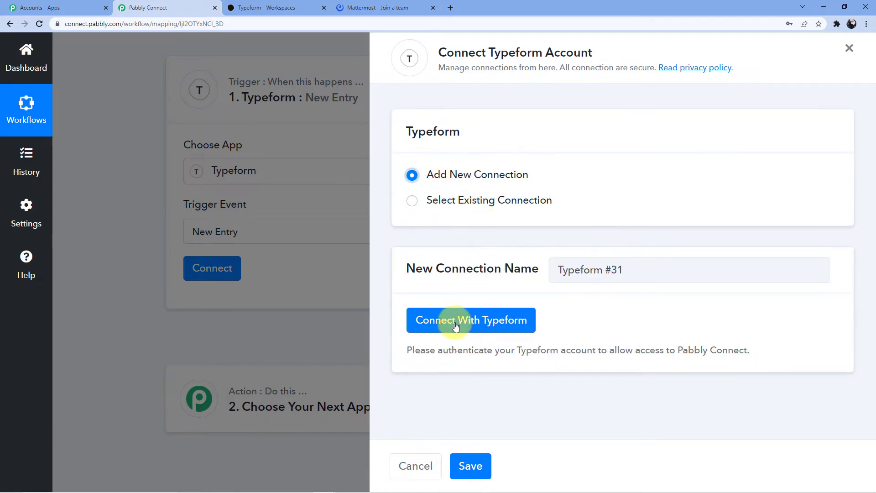
{"action": "left_click", "coordinate": [454, 324]}
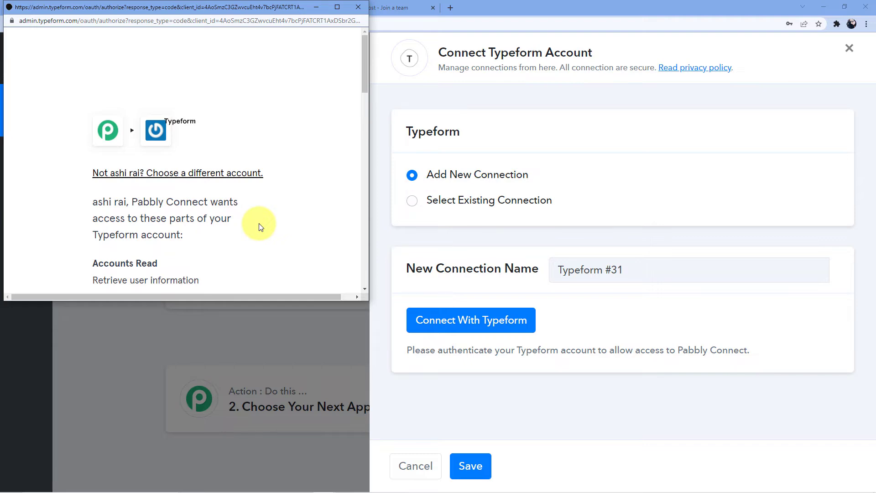
{"action": "scroll", "coordinate": [256, 111], "scroll_direction": "down", "scroll_amount": 9}
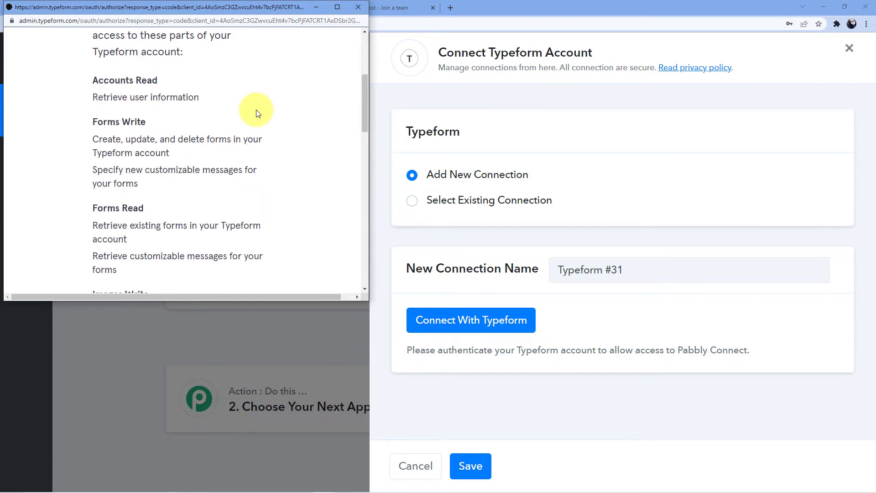
{"action": "scroll", "coordinate": [256, 112], "scroll_direction": "down", "scroll_amount": 10}
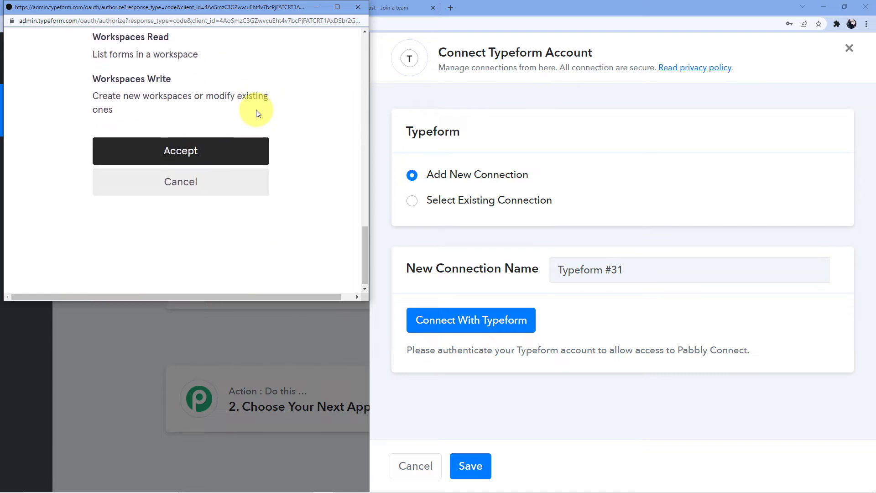
{"action": "left_click", "coordinate": [221, 153]}
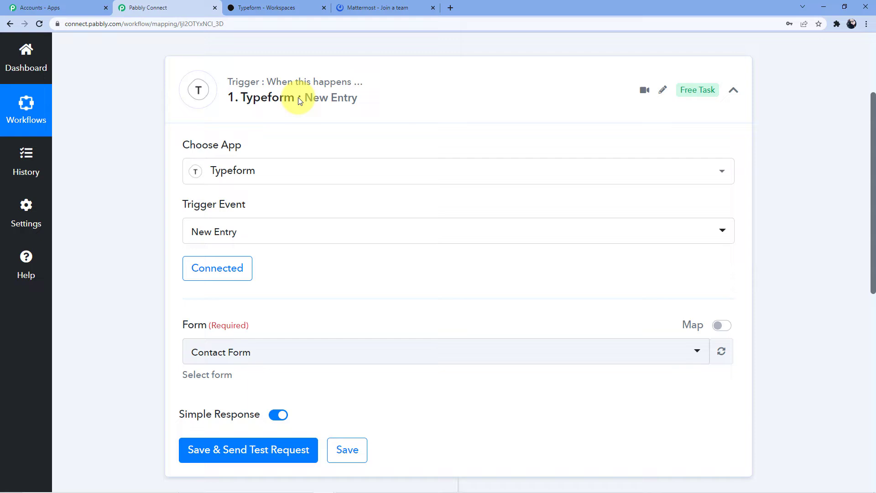
Step: Check the Typeform forms, then set the trigger's form to Registration Form
{"action": "scroll", "coordinate": [228, 137], "scroll_direction": "down", "scroll_amount": 3}
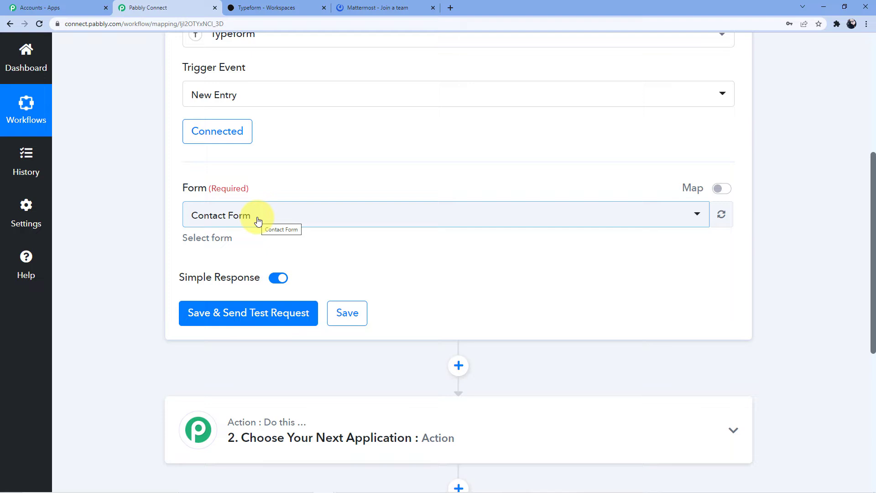
{"action": "left_click", "coordinate": [293, 8]}
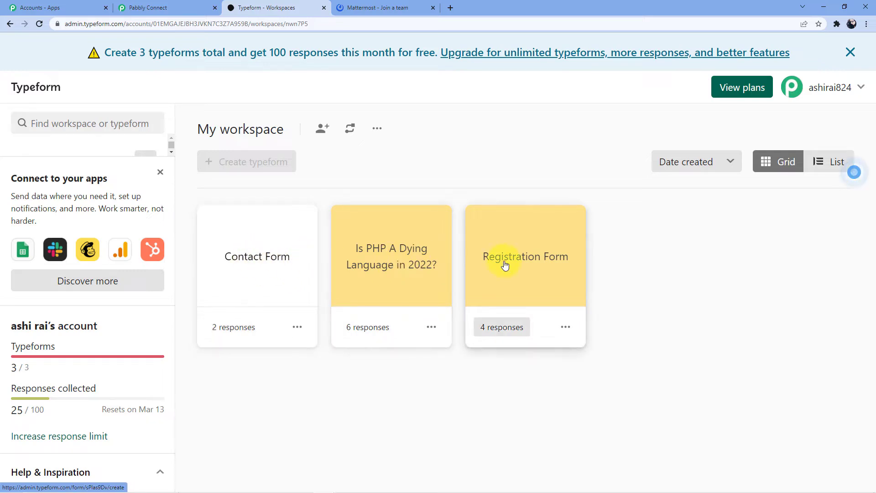
{"action": "left_click", "coordinate": [183, 7]}
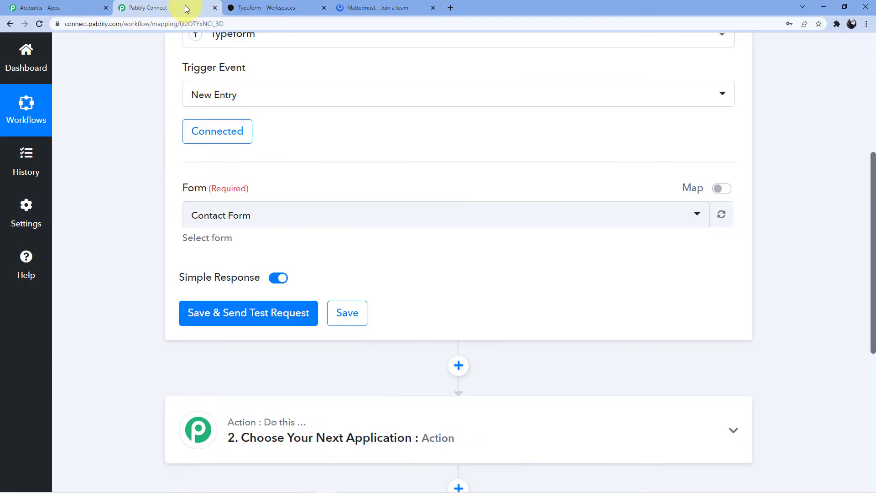
{"action": "left_click", "coordinate": [269, 221]}
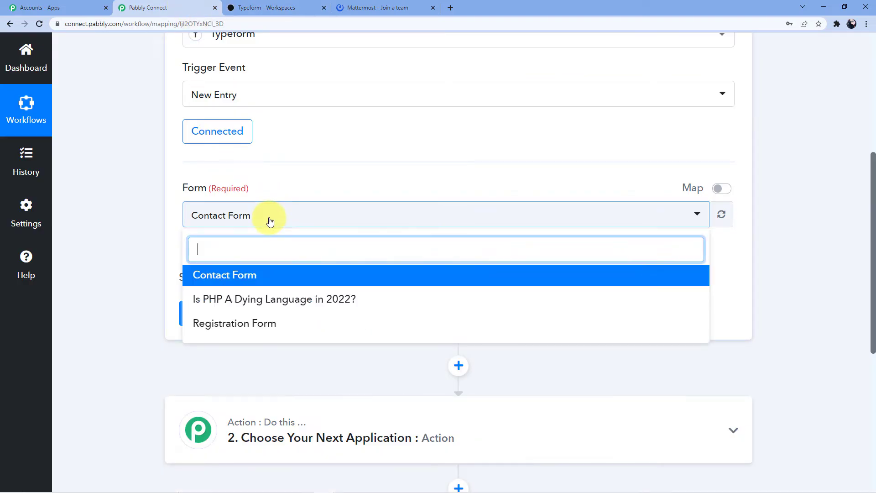
{"action": "left_click", "coordinate": [263, 324]}
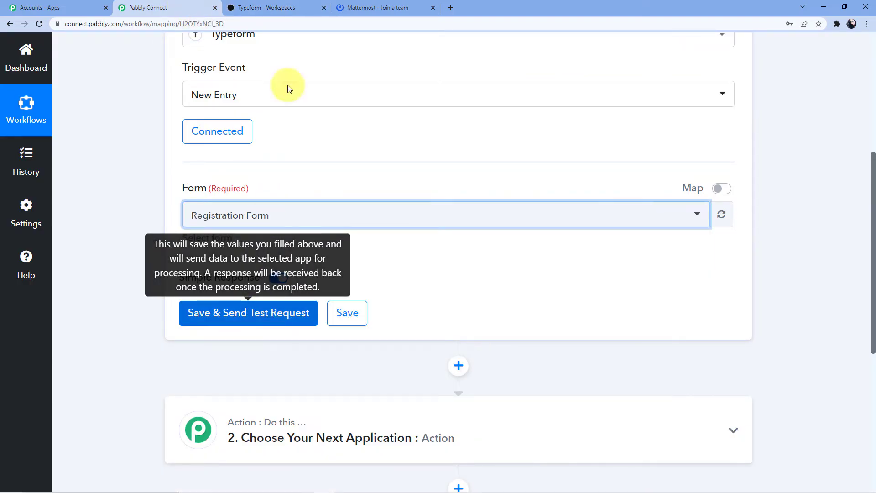
{"action": "left_click", "coordinate": [275, 5]}
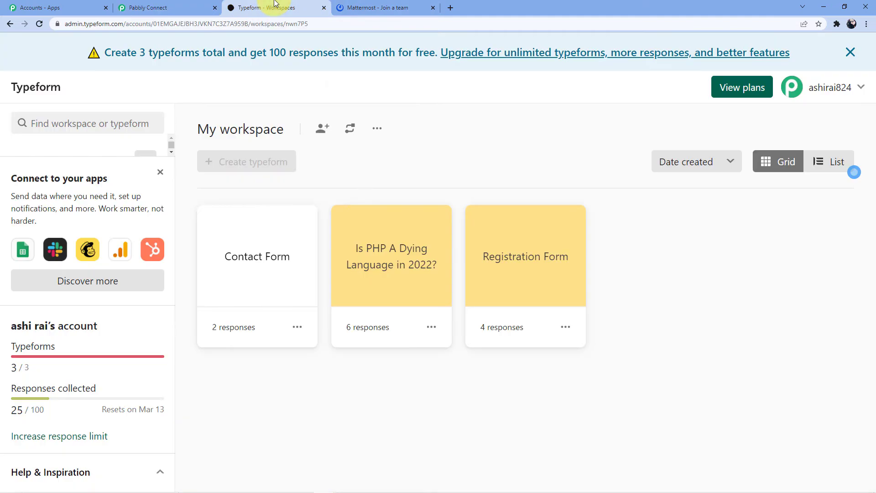
Step: Copy the Registration Form's public link from its Share page and open a new tab
{"action": "left_click", "coordinate": [520, 255]}
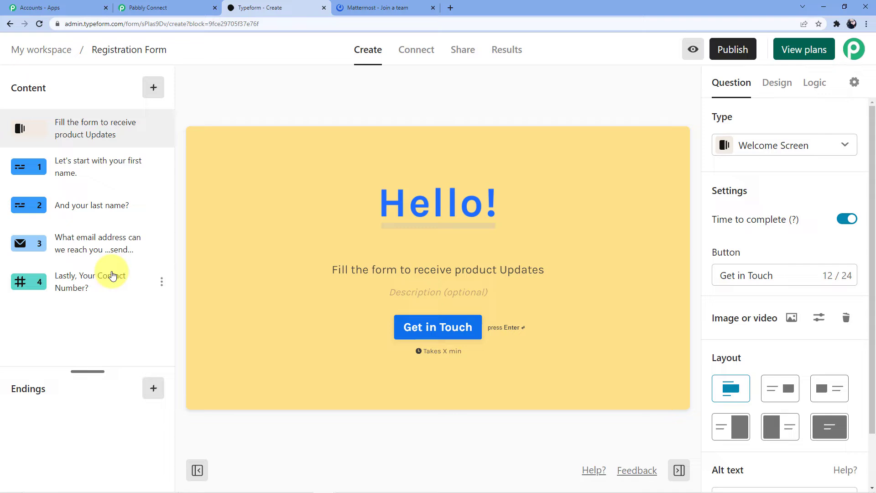
{"action": "left_click", "coordinate": [462, 49]}
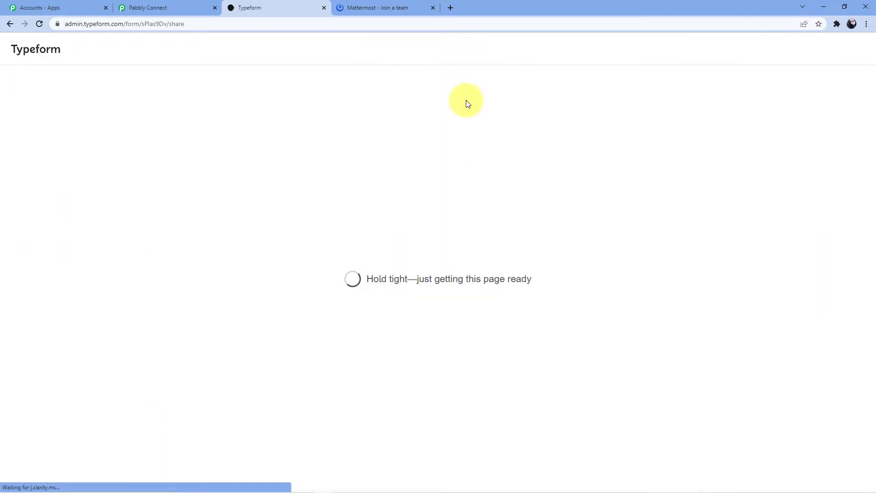
{"action": "left_click", "coordinate": [404, 245]}
{"action": "left_click", "coordinate": [451, 8]}
Step: Load the copied form link in the new tab and send Pabbly's test request
{"action": "left_click", "coordinate": [451, 27]}
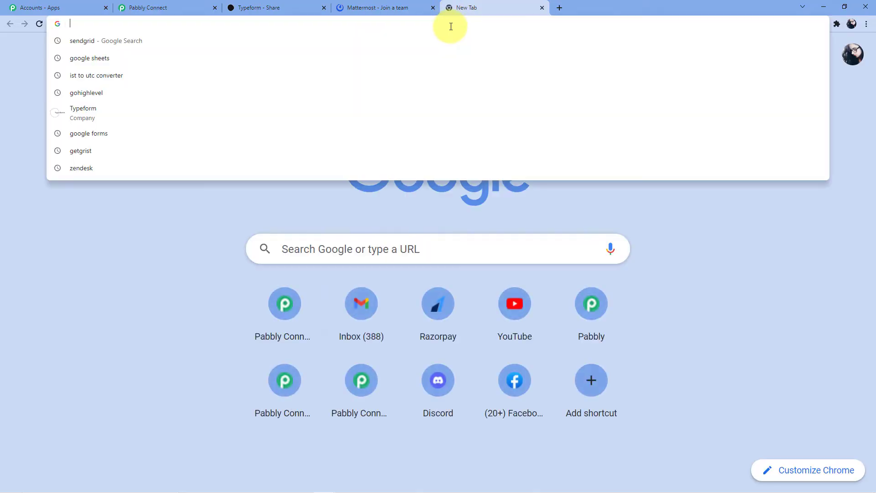
{"action": "key", "text": "ctrl+v"}
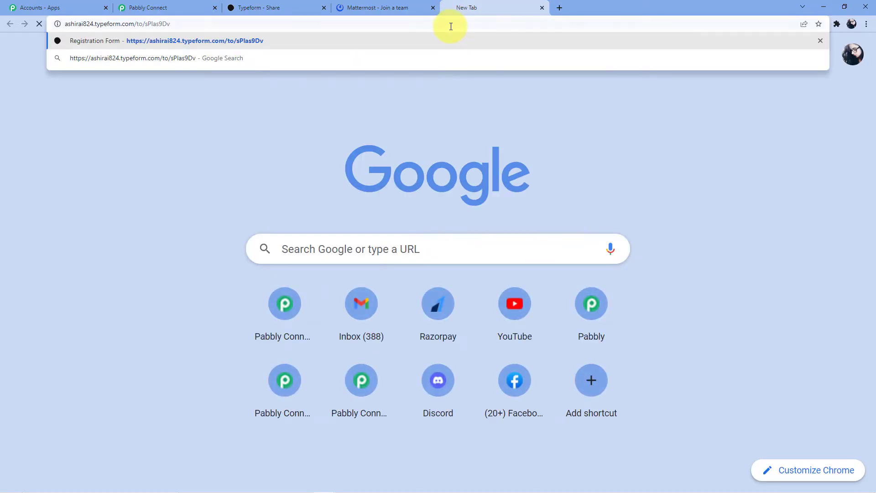
{"action": "key", "text": "Return"}
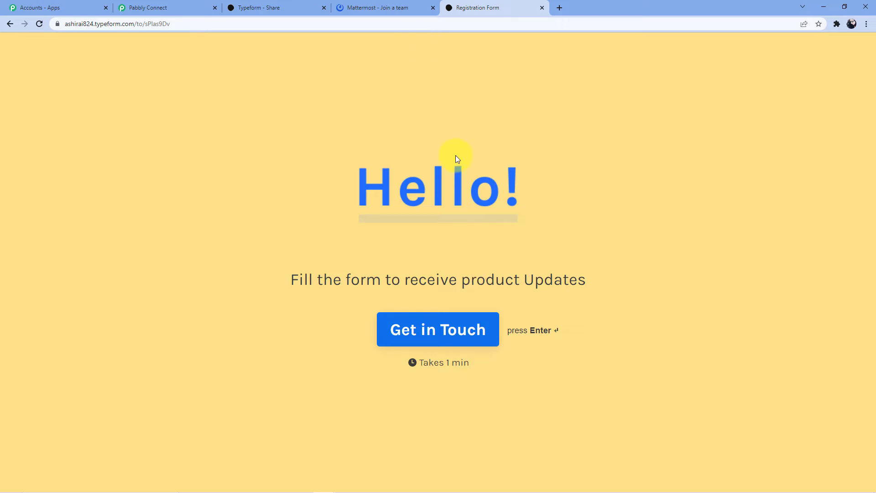
{"action": "left_click", "coordinate": [175, 7]}
{"action": "scroll", "coordinate": [235, 166], "scroll_direction": "down", "scroll_amount": 2}
{"action": "left_click", "coordinate": [230, 264]}
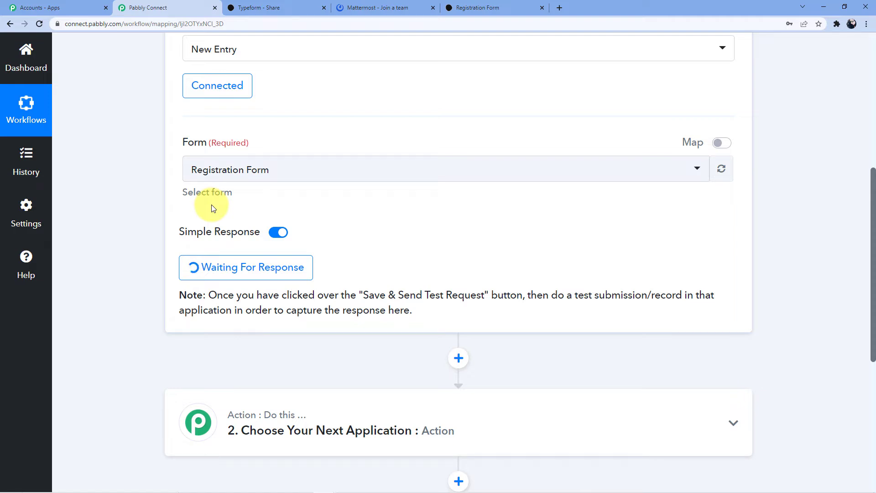
Step: Start the Registration Form and enter the respondent's first and last name
{"action": "left_click", "coordinate": [491, 7]}
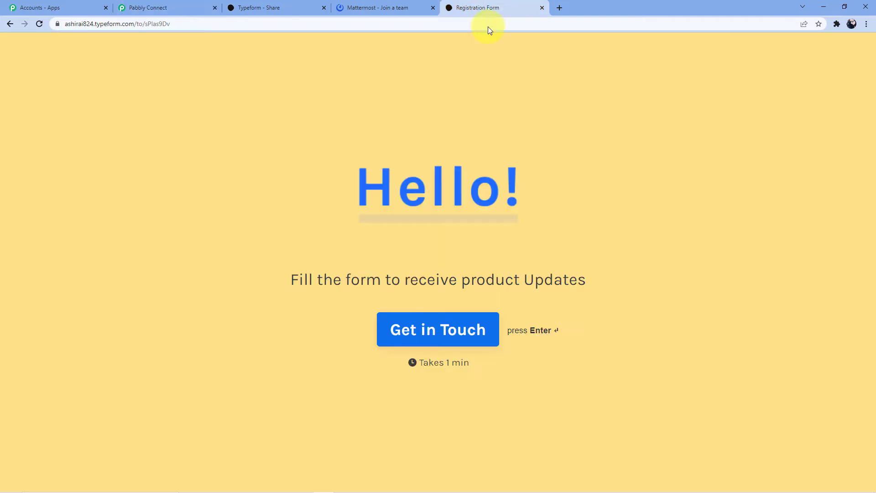
{"action": "left_click", "coordinate": [402, 328]}
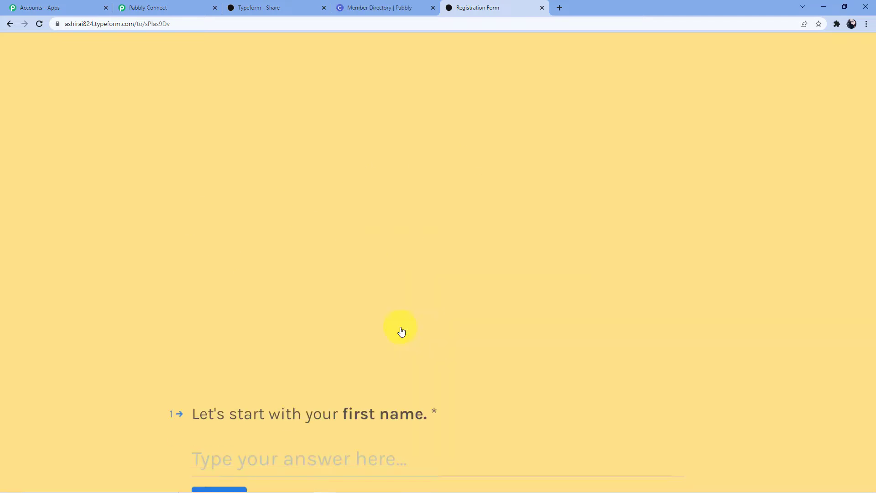
{"action": "left_click", "coordinate": [279, 245]}
{"action": "type", "text": "Aro"}
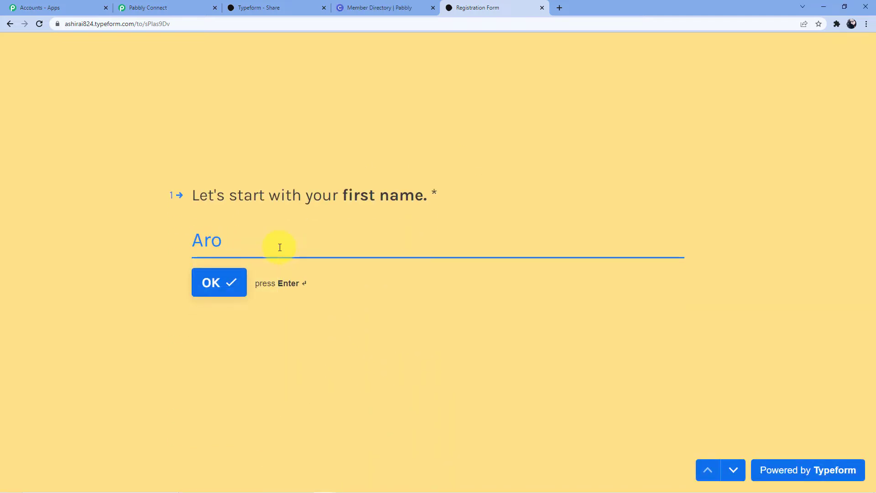
{"action": "key", "text": "BackSpace"}
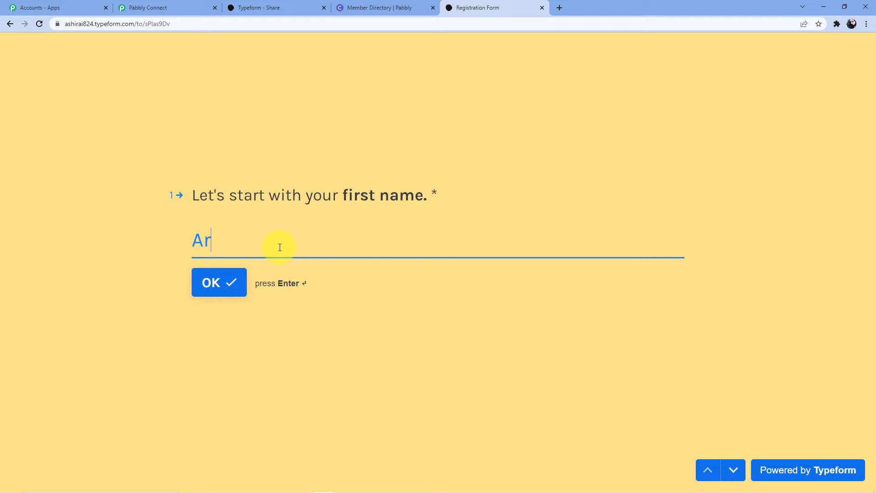
{"action": "left_click", "coordinate": [231, 286]}
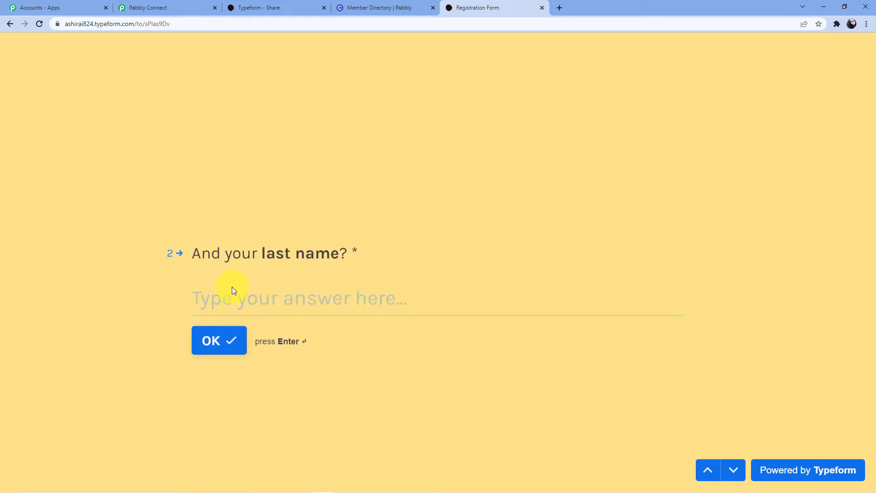
{"action": "left_click", "coordinate": [233, 251]}
{"action": "type", "text": "Shjar"}
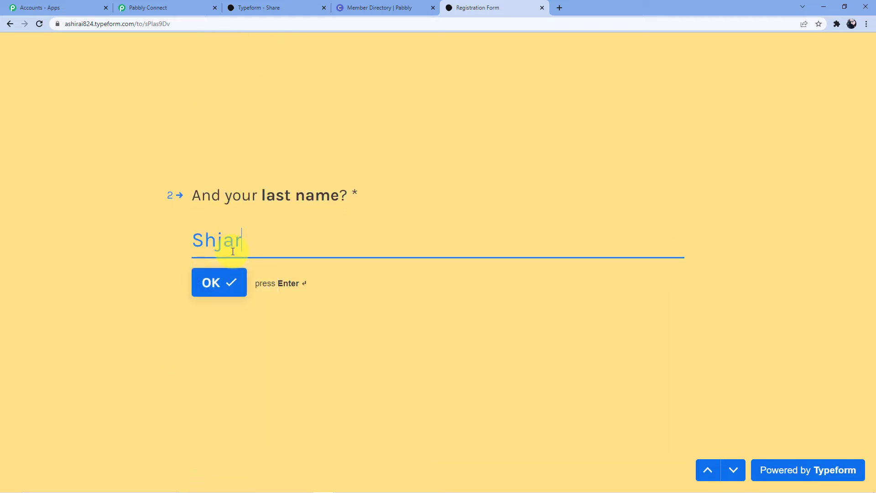
{"action": "left_click", "coordinate": [229, 237]}
{"action": "key", "text": "BackSpace"}
{"action": "left_click", "coordinate": [230, 283]}
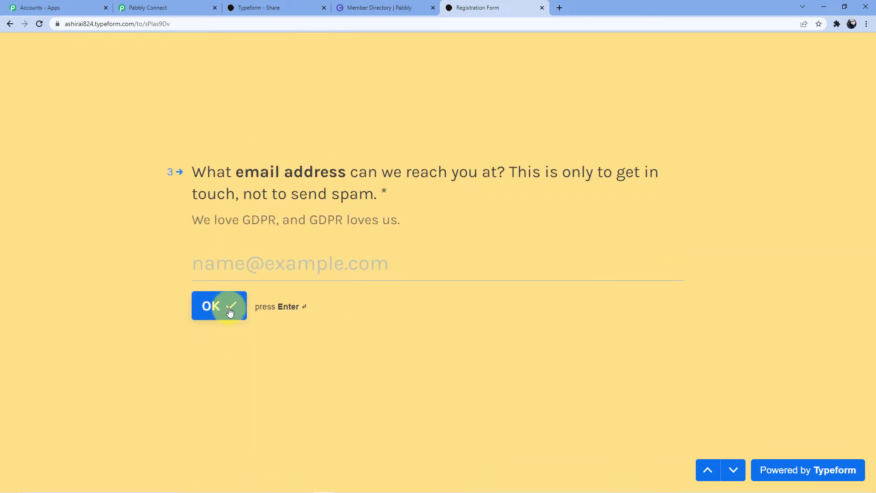
Step: Fill in the respondent's email and contact number, then submit the form
{"action": "left_click", "coordinate": [229, 267]}
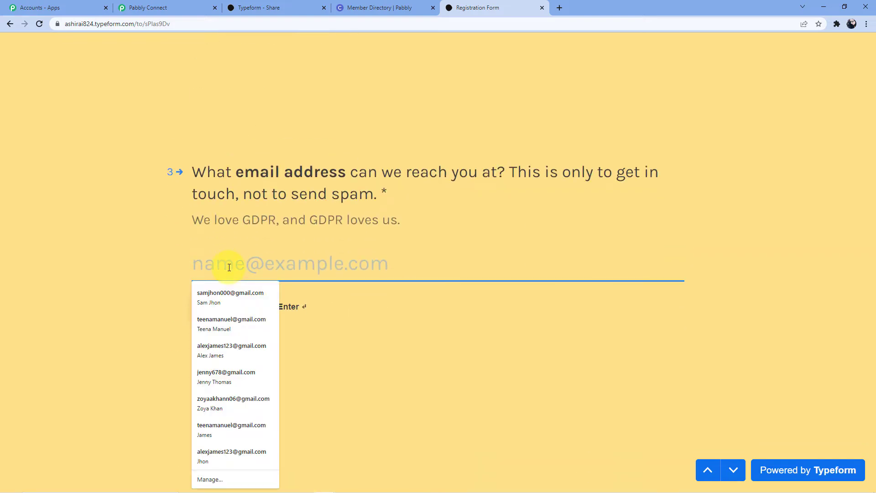
{"action": "type", "text": "thesocilafever"}
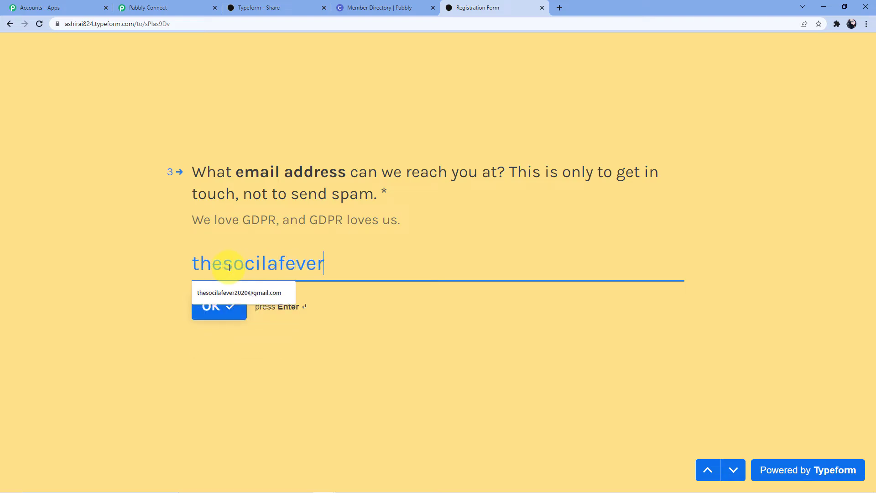
{"action": "left_click", "coordinate": [250, 296]}
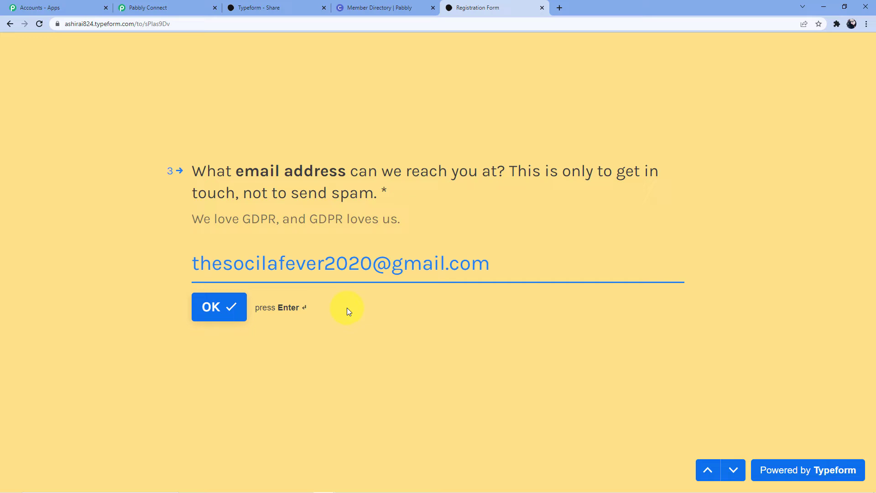
{"action": "left_click", "coordinate": [230, 315]}
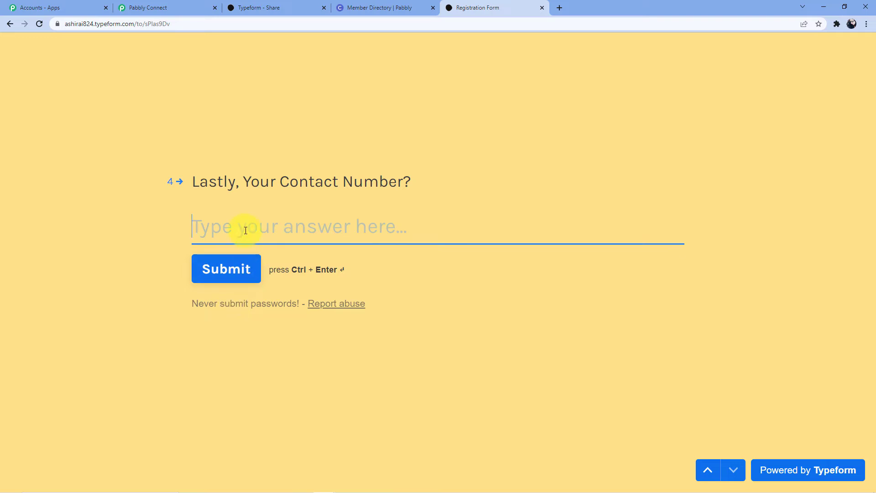
{"action": "type", "text": "98765456"}
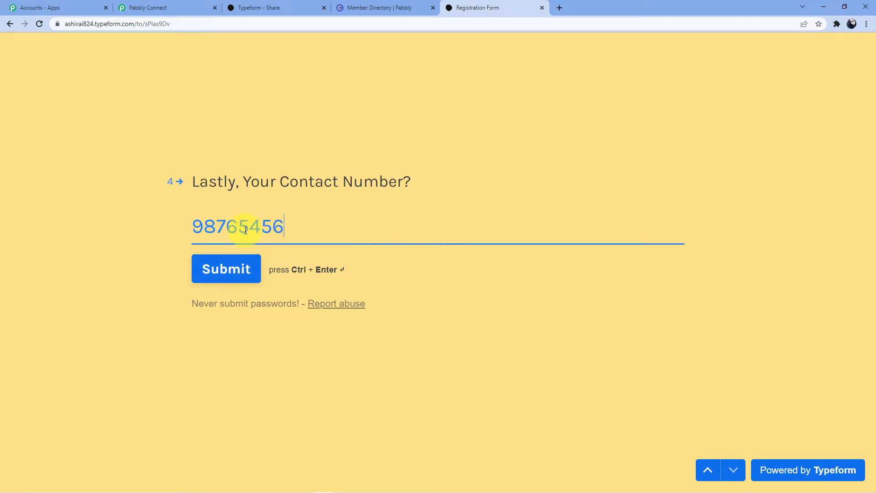
{"action": "left_click", "coordinate": [225, 273]}
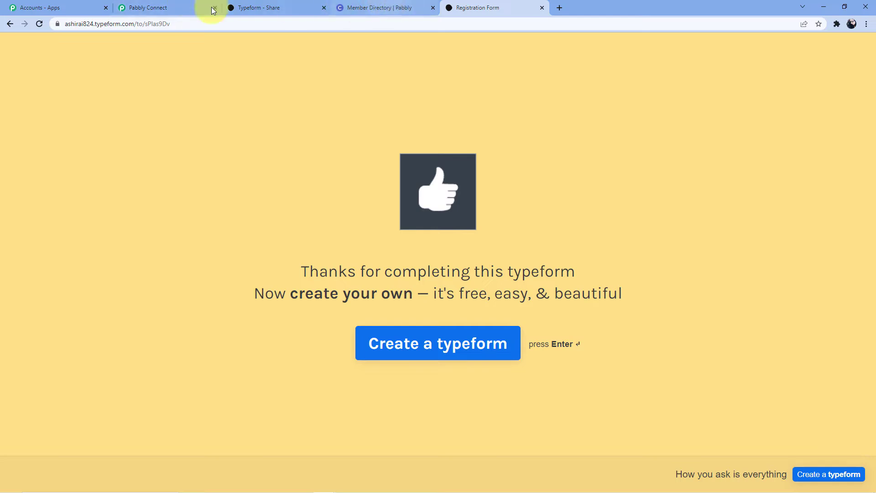
{"action": "left_click", "coordinate": [171, 6]}
{"action": "scroll", "coordinate": [515, 180], "scroll_direction": "down", "scroll_amount": 8}
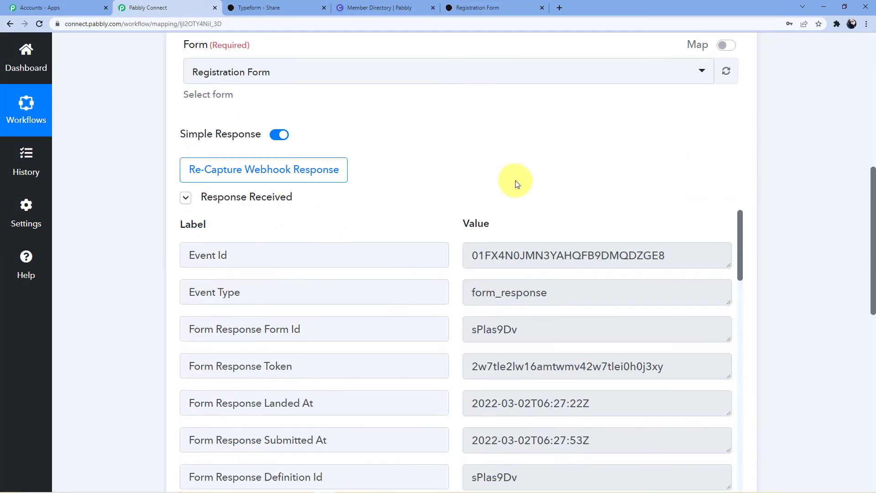
{"action": "scroll", "coordinate": [587, 274], "scroll_direction": "up", "scroll_amount": 2}
{"action": "scroll", "coordinate": [589, 272], "scroll_direction": "down", "scroll_amount": 2}
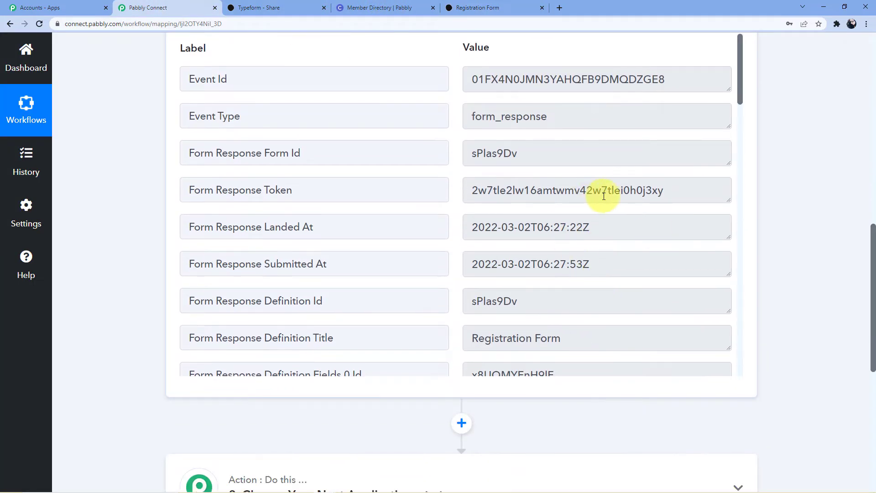
{"action": "scroll", "coordinate": [594, 152], "scroll_direction": "down", "scroll_amount": 10}
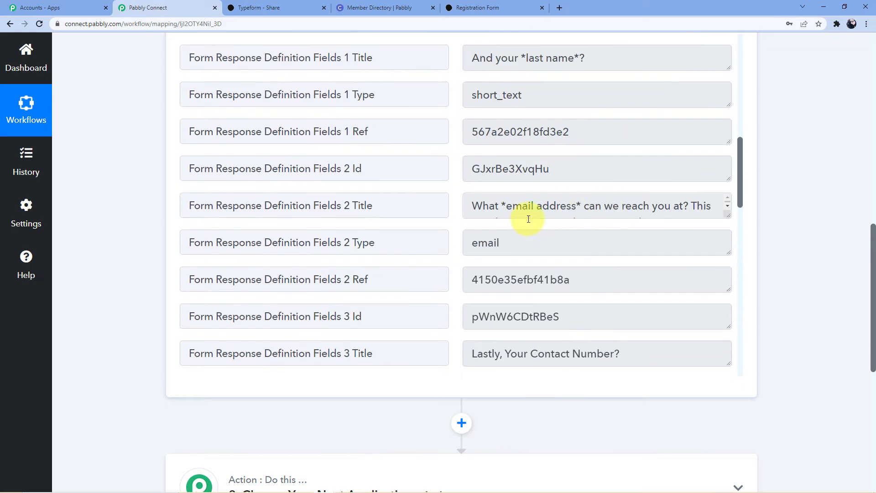
{"action": "scroll", "coordinate": [502, 226], "scroll_direction": "up", "scroll_amount": 4}
{"action": "scroll", "coordinate": [499, 207], "scroll_direction": "down", "scroll_amount": 10}
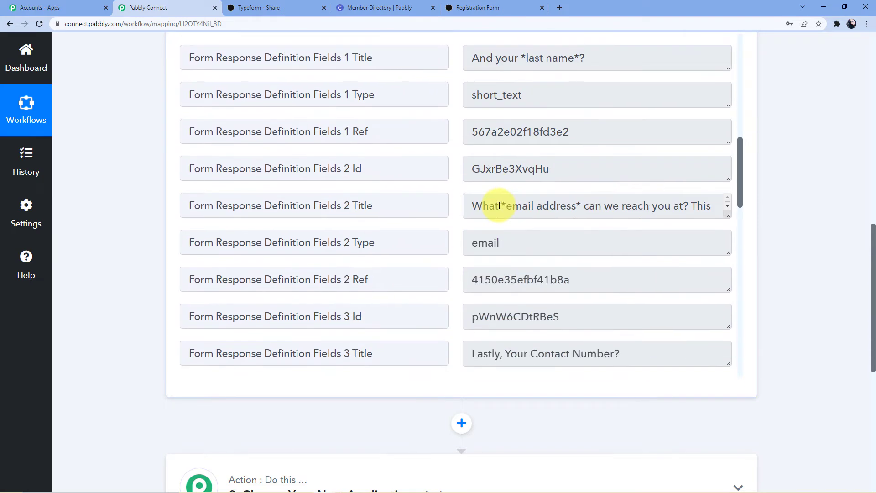
{"action": "scroll", "coordinate": [497, 216], "scroll_direction": "down", "scroll_amount": 5}
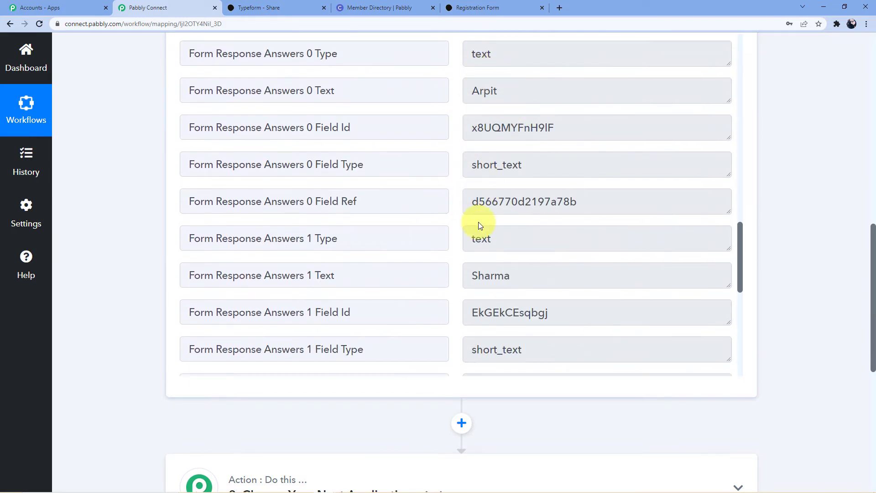
{"action": "scroll", "coordinate": [479, 225], "scroll_direction": "down", "scroll_amount": 2}
{"action": "scroll", "coordinate": [485, 182], "scroll_direction": "down", "scroll_amount": 7}
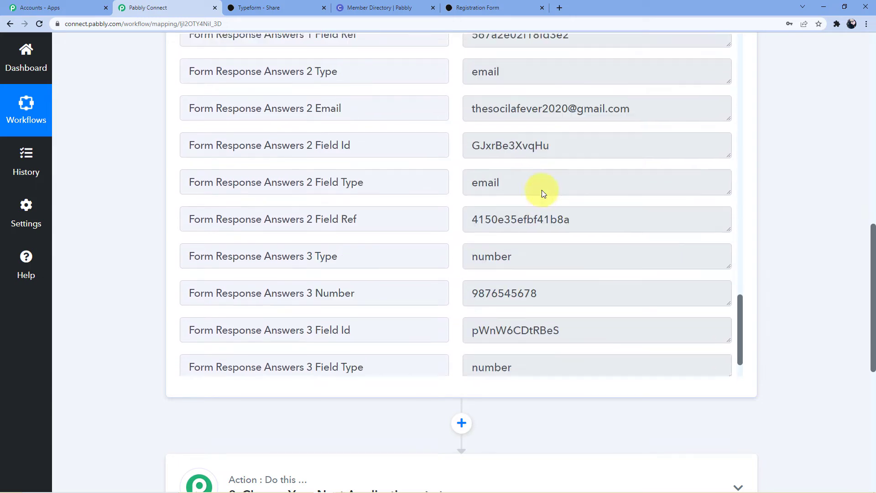
{"action": "scroll", "coordinate": [493, 238], "scroll_direction": "down", "scroll_amount": 5}
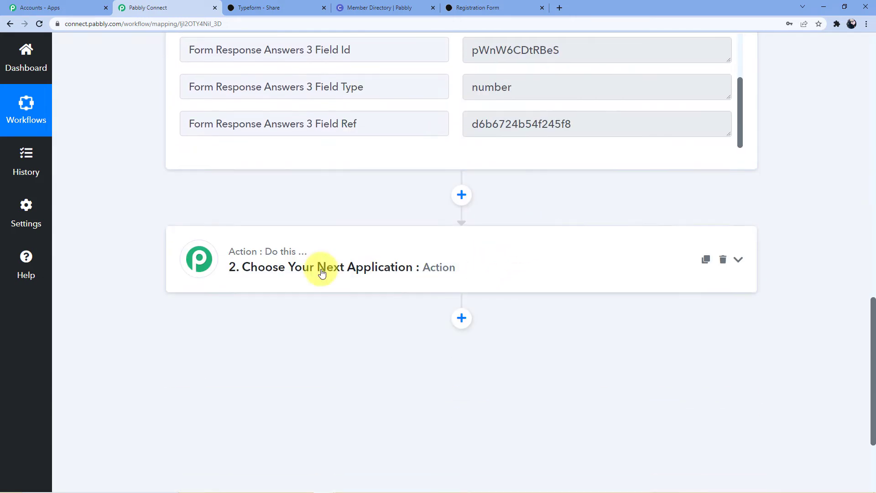
Step: Set the action step's app to Circle
{"action": "left_click", "coordinate": [364, 265]}
{"action": "left_click", "coordinate": [258, 343]}
{"action": "type", "text": "Circle"}
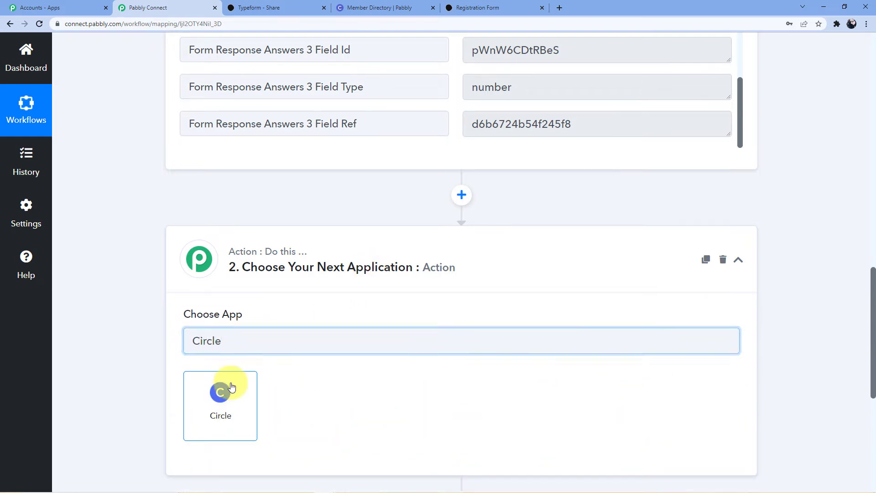
{"action": "left_click", "coordinate": [221, 393]}
Step: Choose Invite Member as the Circle action event and begin connecting an account
{"action": "scroll", "coordinate": [274, 310], "scroll_direction": "down", "scroll_amount": 2}
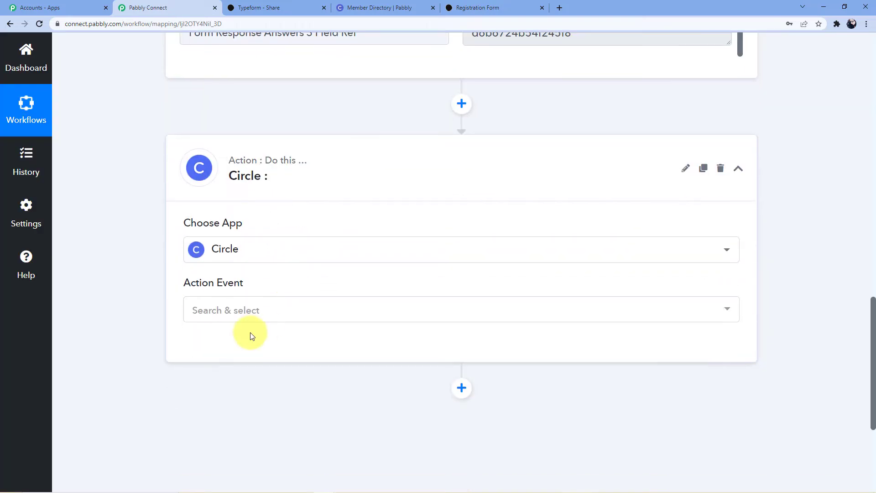
{"action": "left_click", "coordinate": [243, 314]}
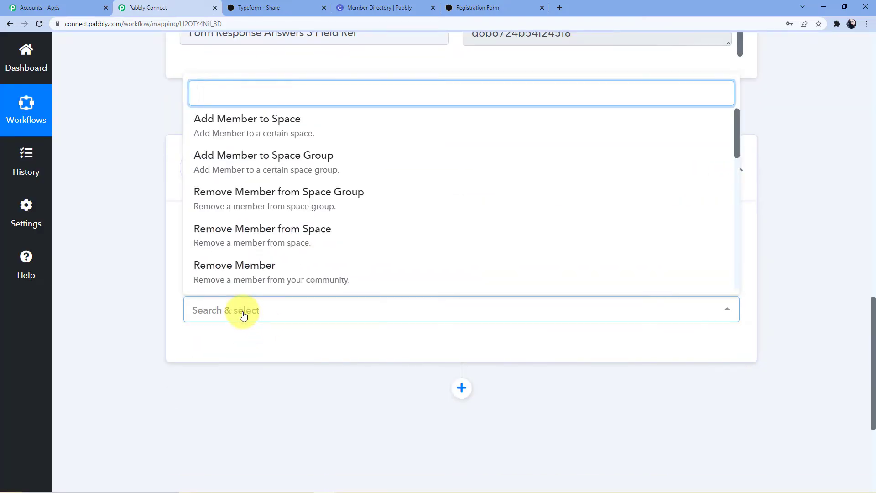
{"action": "left_click", "coordinate": [241, 315]}
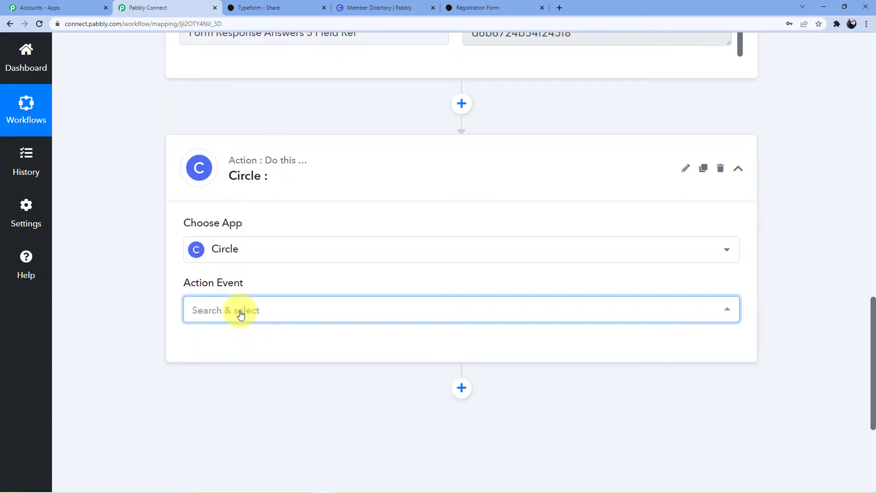
{"action": "left_click", "coordinate": [241, 315]}
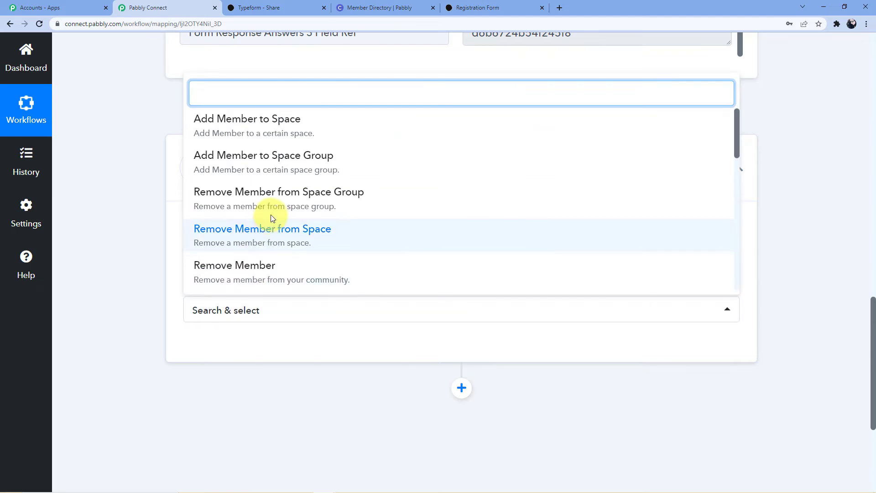
{"action": "scroll", "coordinate": [271, 222], "scroll_direction": "down", "scroll_amount": 5}
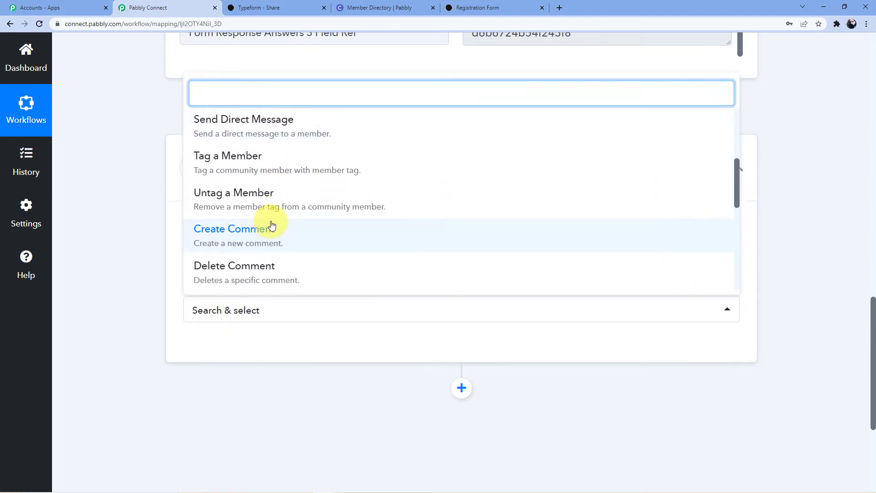
{"action": "scroll", "coordinate": [272, 225], "scroll_direction": "down", "scroll_amount": 3}
{"action": "scroll", "coordinate": [279, 233], "scroll_direction": "down", "scroll_amount": 2}
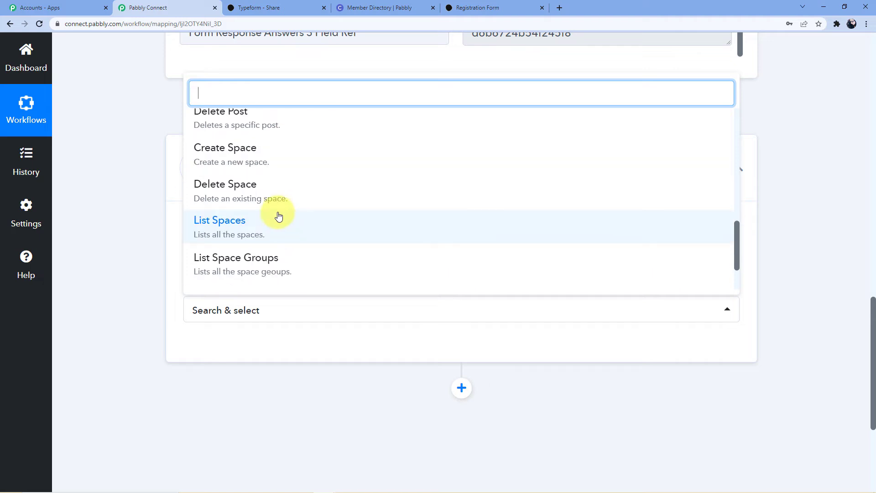
{"action": "scroll", "coordinate": [279, 216], "scroll_direction": "down", "scroll_amount": 2}
{"action": "left_click", "coordinate": [274, 277]}
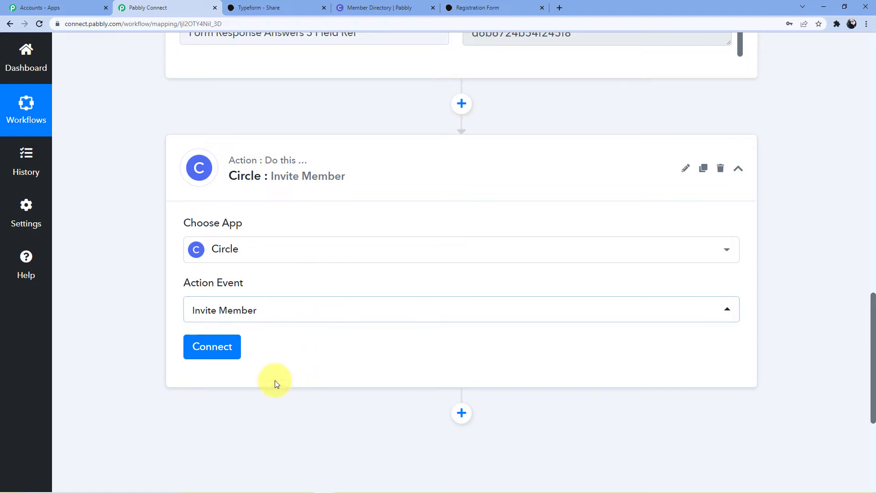
{"action": "left_click", "coordinate": [216, 350]}
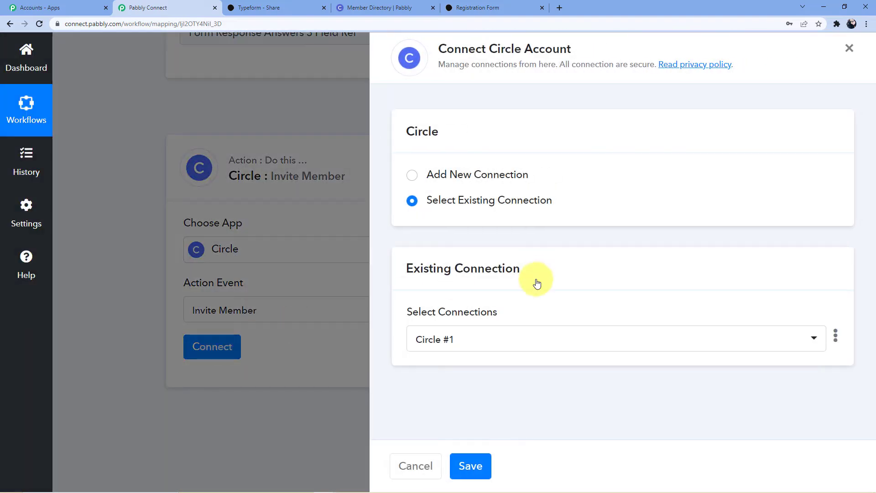
Step: Add a new Circle connection and review the API Token and Host field hint
{"action": "left_click", "coordinate": [452, 176]}
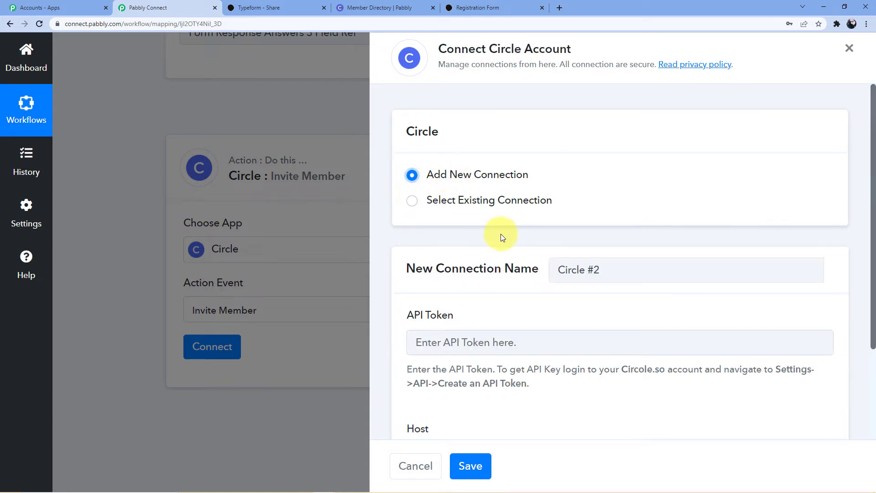
{"action": "scroll", "coordinate": [529, 260], "scroll_direction": "down", "scroll_amount": 3}
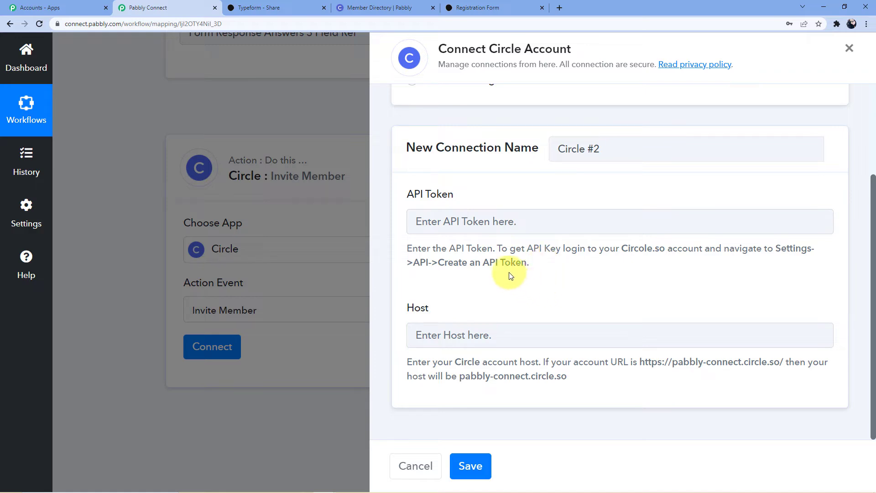
{"action": "left_click_drag", "start_coordinate": [510, 249], "coordinate": [667, 248]}
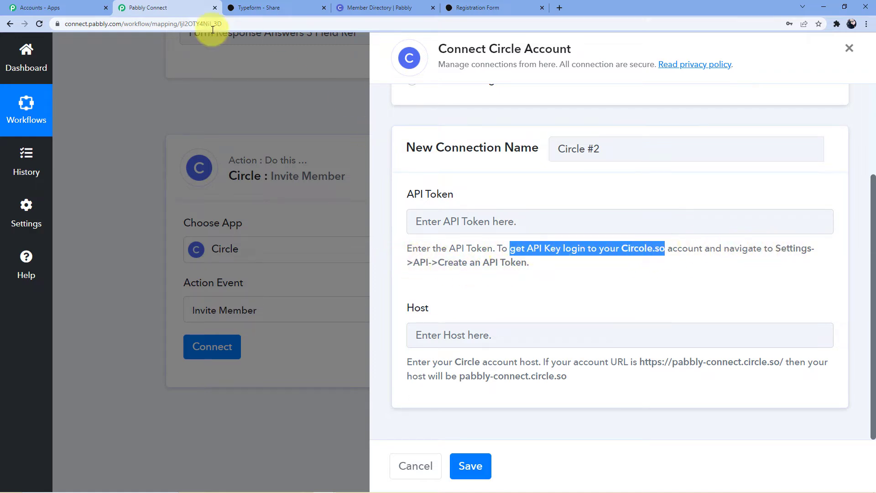
Step: Open the Circle community's API settings page from the profile menu
{"action": "left_click", "coordinate": [364, 6]}
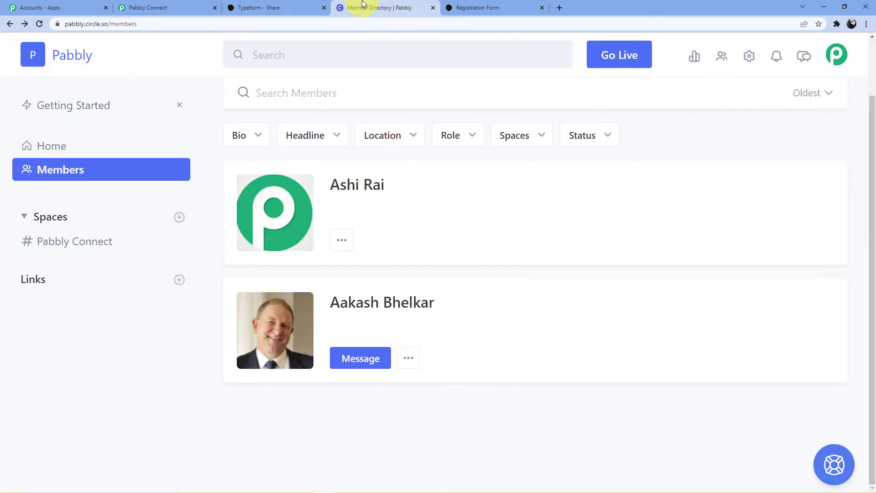
{"action": "left_click", "coordinate": [835, 56]}
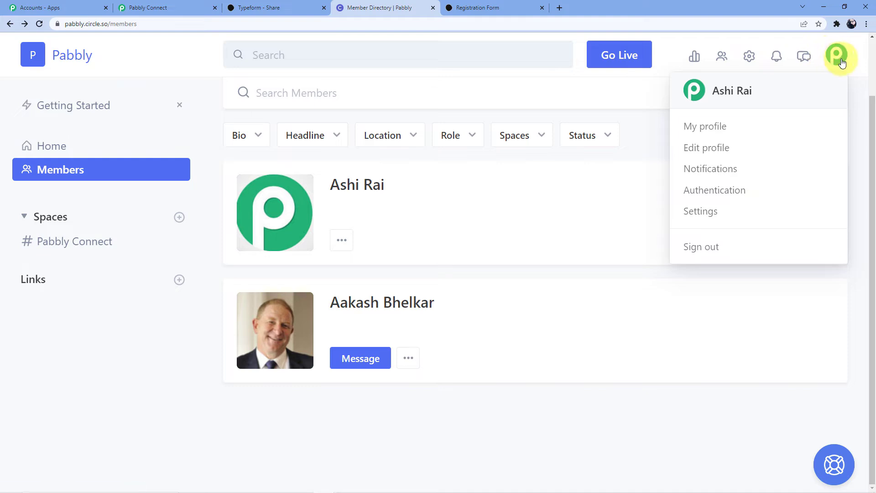
{"action": "left_click", "coordinate": [706, 213]}
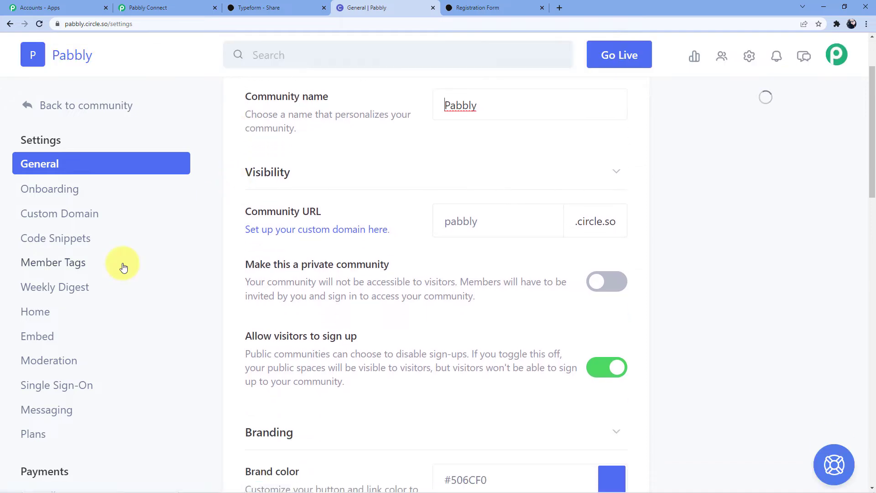
{"action": "scroll", "coordinate": [121, 264], "scroll_direction": "down", "scroll_amount": 10}
{"action": "left_click", "coordinate": [28, 444]}
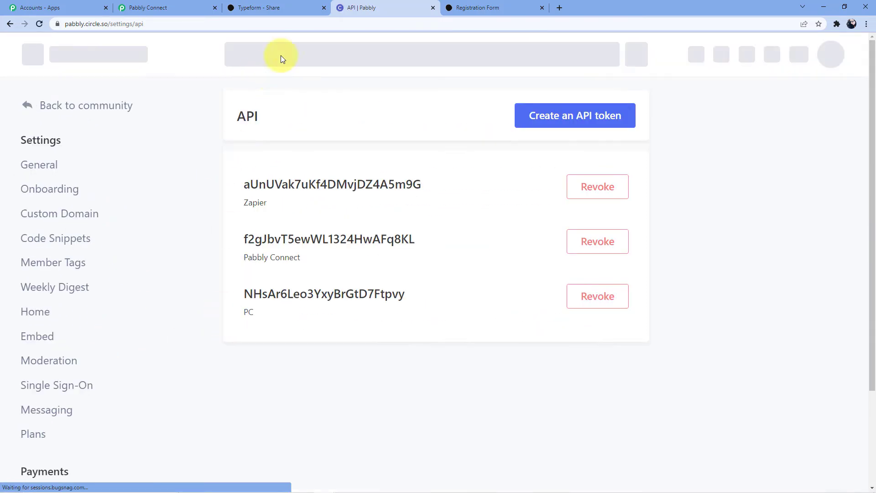
{"action": "left_click", "coordinate": [95, 7]}
{"action": "left_click", "coordinate": [166, 8]}
{"action": "left_click", "coordinate": [510, 301]}
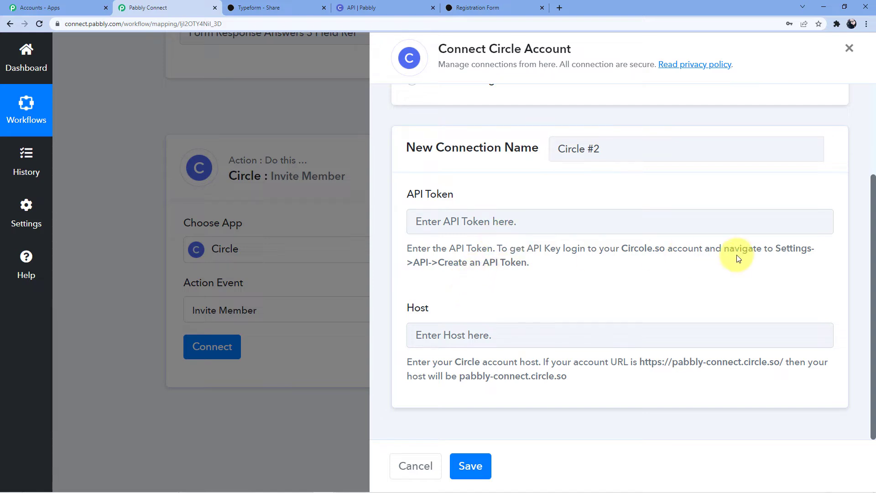
Step: Create a Circle API token named 'Typeform to Circle', copy it, and return to Pabbly
{"action": "left_click", "coordinate": [365, 8]}
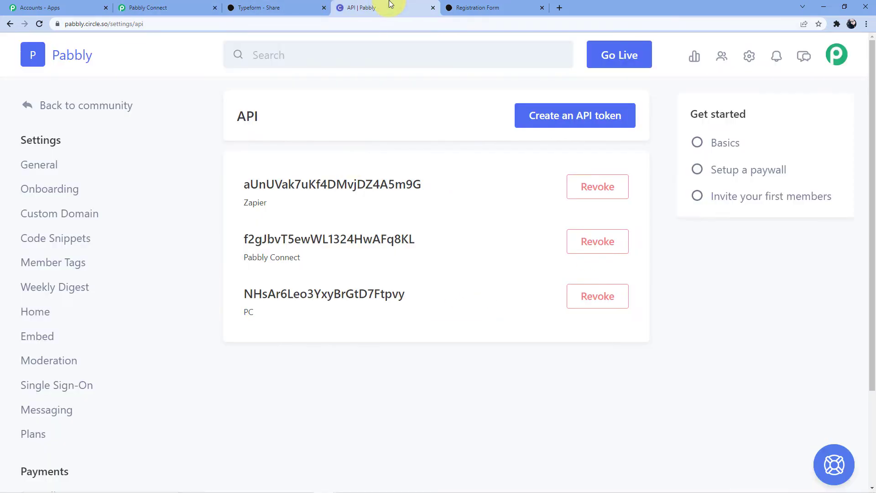
{"action": "left_click", "coordinate": [559, 114]}
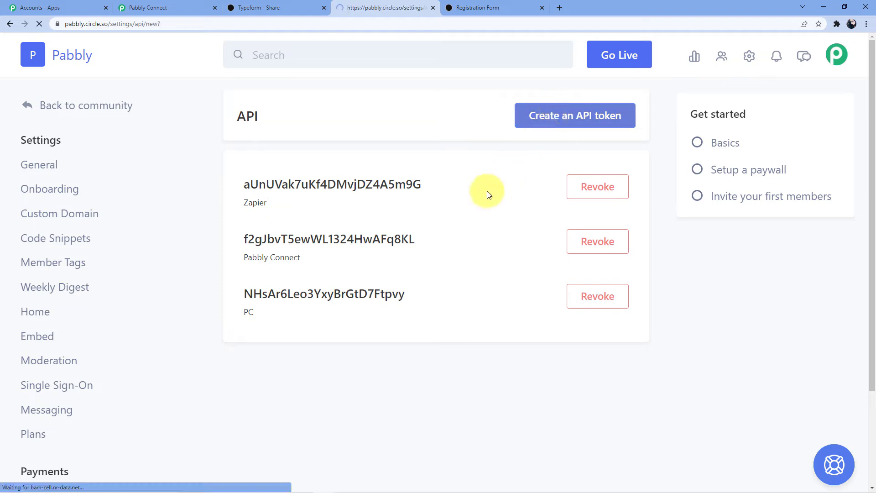
{"action": "left_click", "coordinate": [457, 213]}
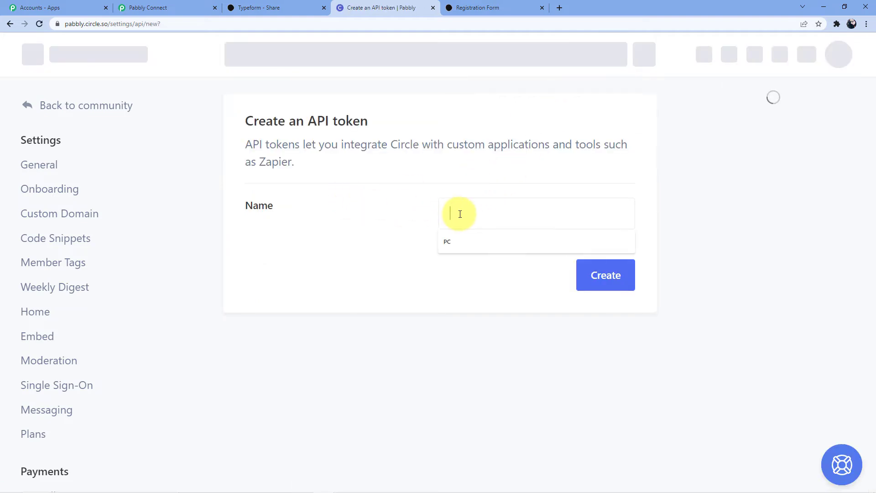
{"action": "type", "text": "Typeform to Circle"}
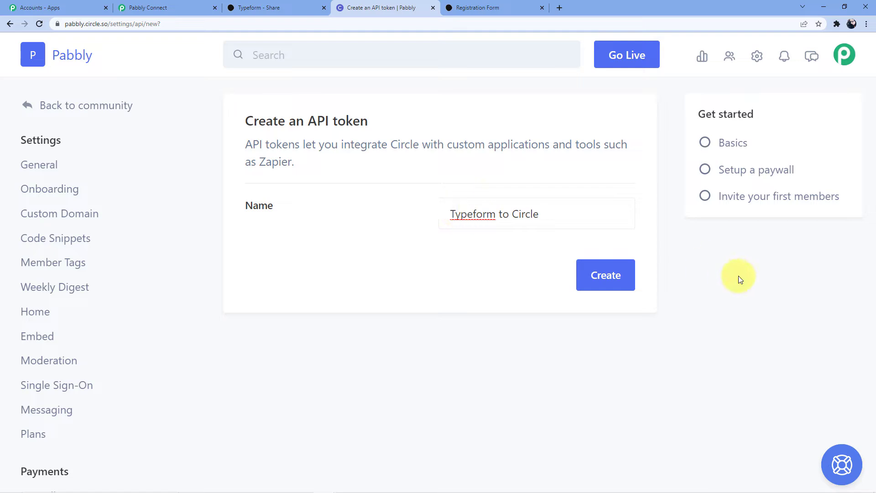
{"action": "left_click", "coordinate": [606, 273]}
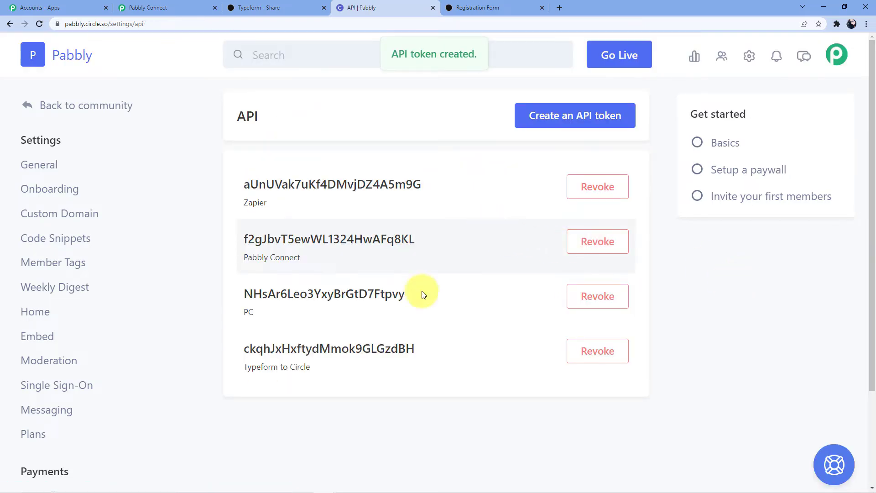
{"action": "left_click_drag", "start_coordinate": [243, 348], "coordinate": [409, 346]}
{"action": "right_click", "coordinate": [414, 347]}
{"action": "left_click", "coordinate": [415, 351]}
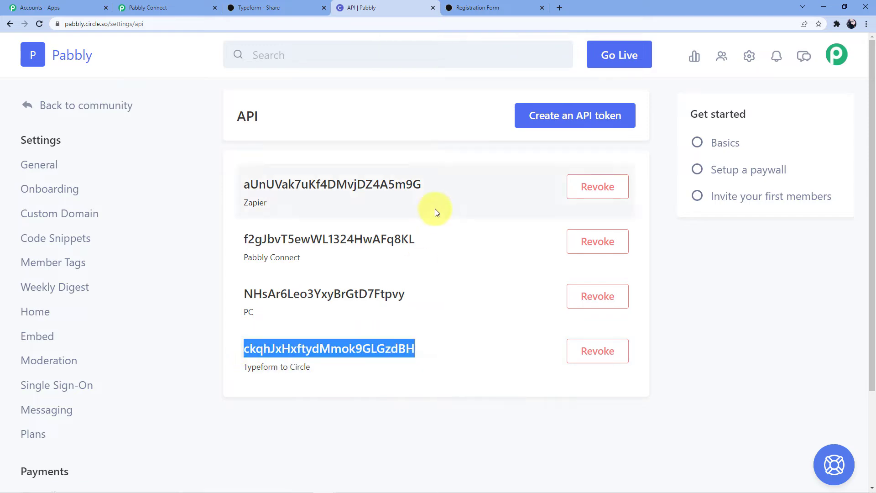
{"action": "left_click", "coordinate": [297, 7]}
{"action": "left_click", "coordinate": [178, 8]}
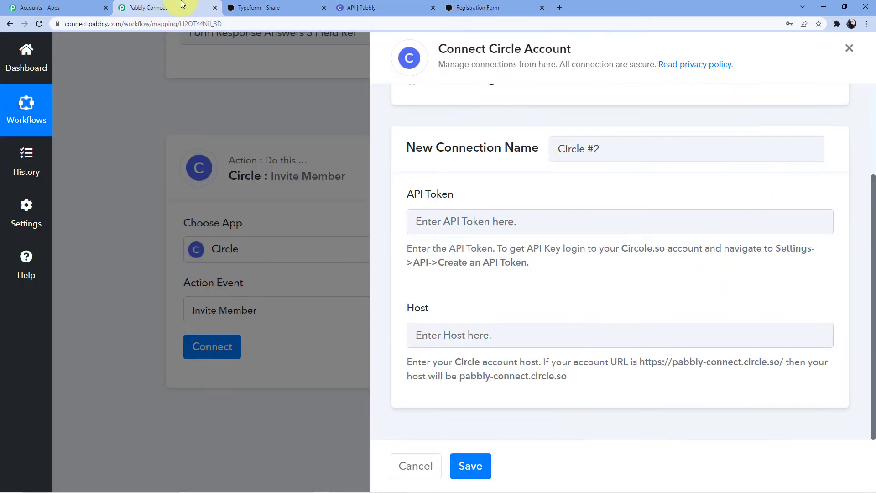
Step: Paste the new Circle API token into the Circle #2 connection's API Token field
{"action": "left_click", "coordinate": [443, 220]}
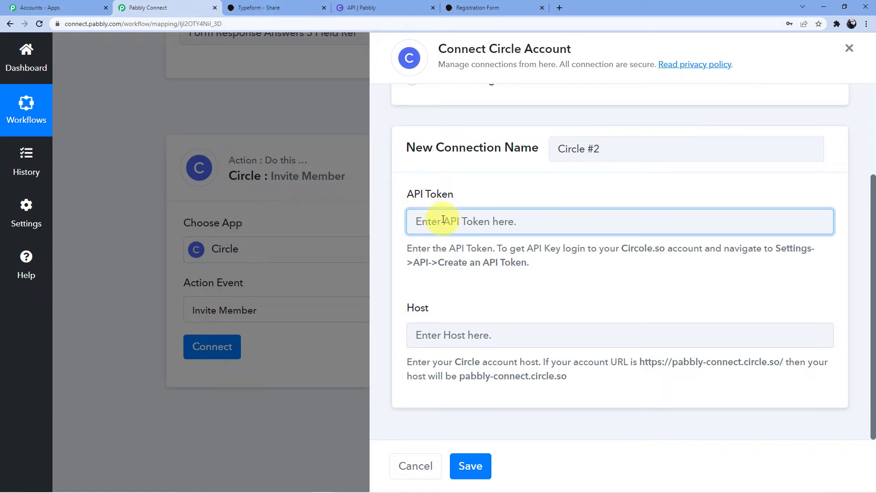
{"action": "key", "text": "ctrl+v"}
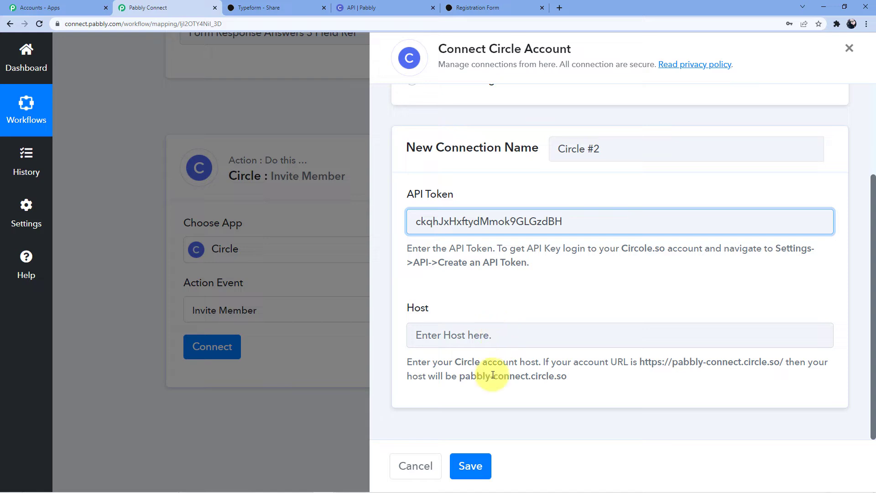
{"action": "left_click_drag", "start_coordinate": [460, 378], "coordinate": [566, 379]}
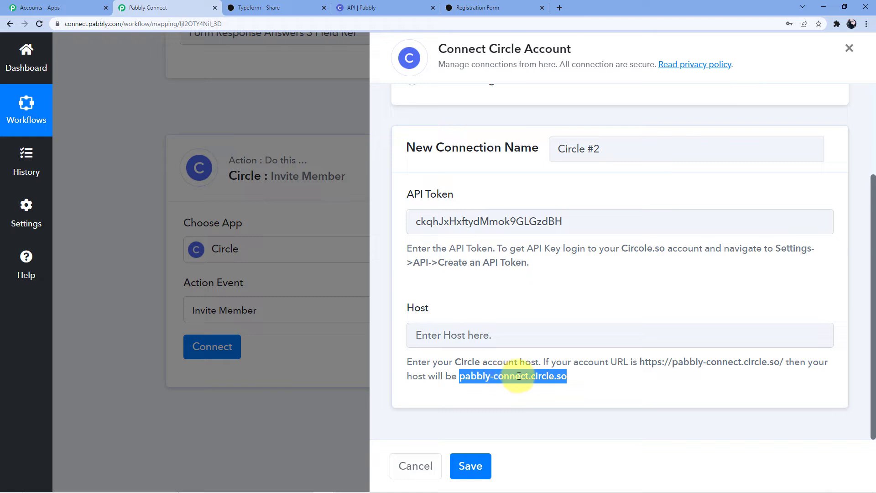
Step: Go back to Circle's API settings page and select the community's web address
{"action": "left_click", "coordinate": [365, 8]}
{"action": "left_click", "coordinate": [182, 28]}
{"action": "left_click", "coordinate": [183, 29]}
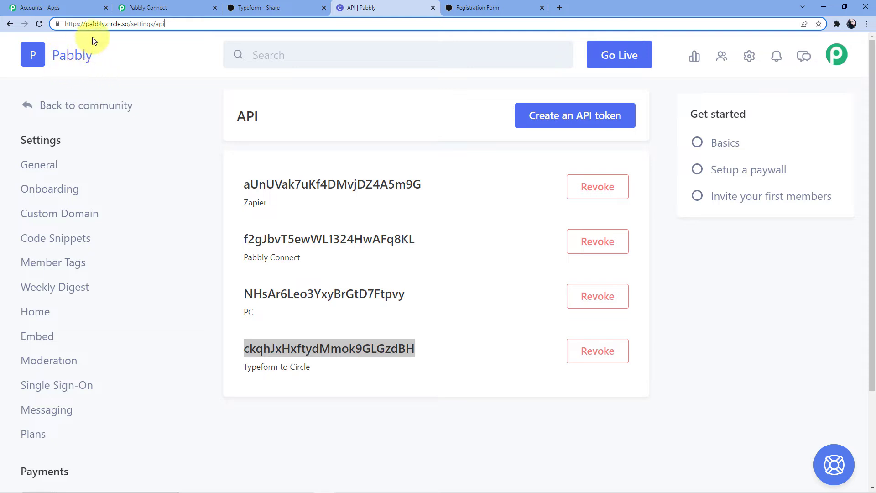
Step: Copy the community host 'pabbly.circle.so' from the Circle address bar
{"action": "left_click_drag", "start_coordinate": [87, 25], "coordinate": [126, 24]}
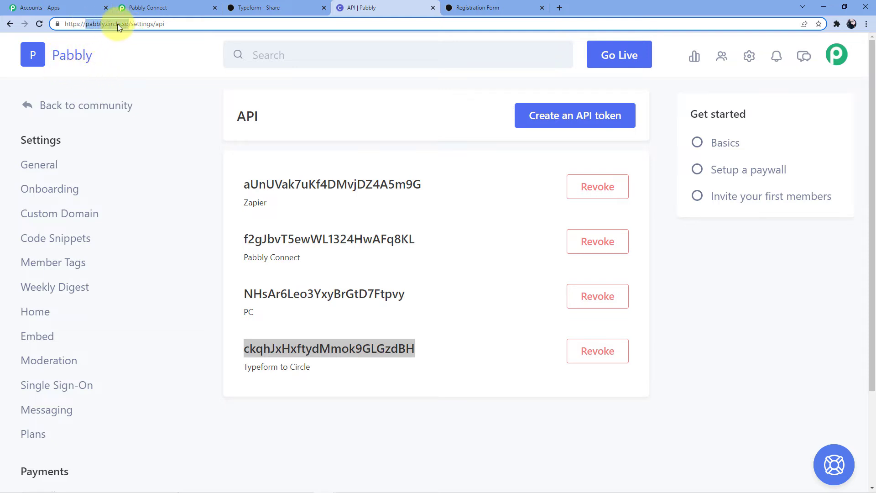
{"action": "right_click", "coordinate": [117, 23]}
{"action": "left_click", "coordinate": [146, 86]}
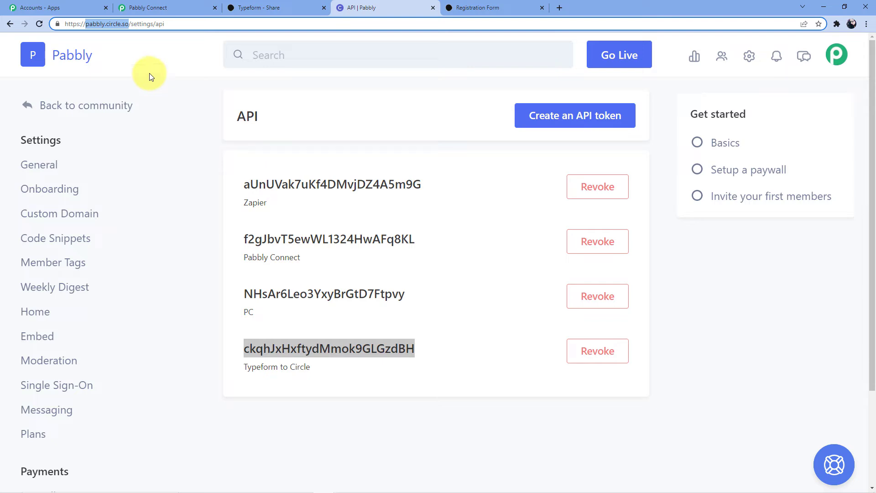
Step: Paste 'pabbly.circle.so' as the Circle connection's Host and save the connection
{"action": "left_click", "coordinate": [169, 8]}
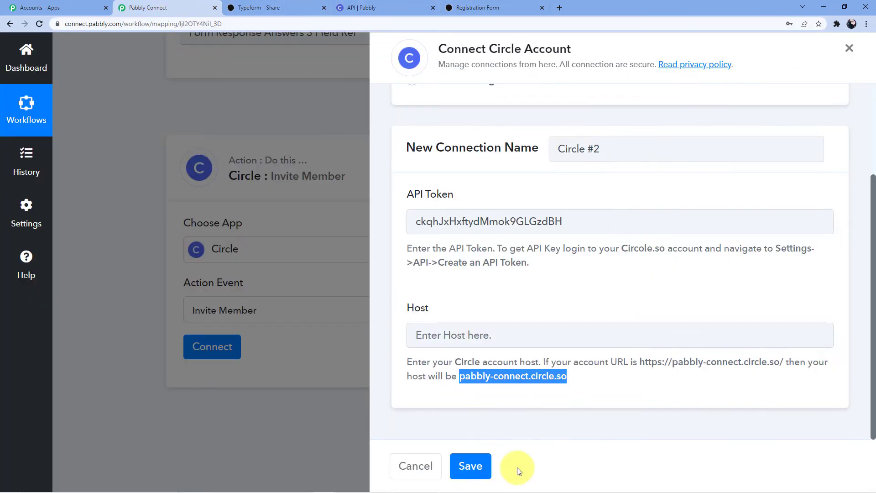
{"action": "left_click", "coordinate": [440, 333]}
{"action": "key", "text": "ctrl+v"}
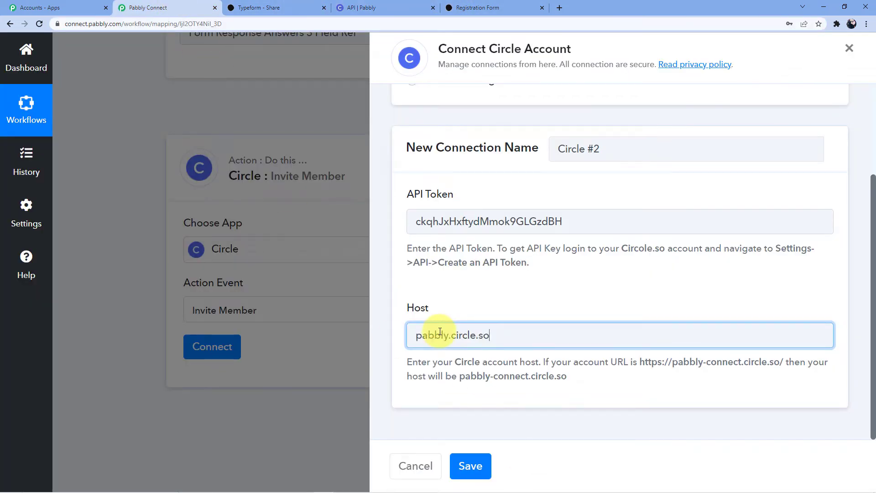
{"action": "left_click", "coordinate": [470, 465]}
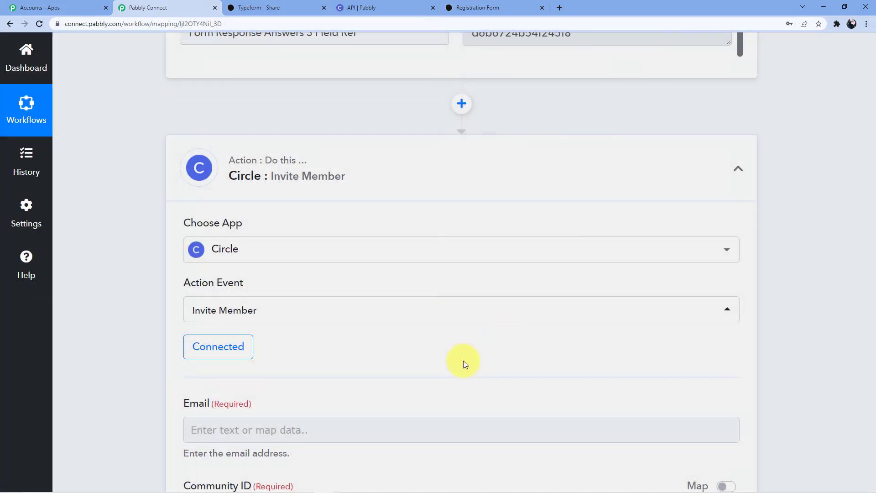
Step: Find the Invite Member Email field and open its data choices
{"action": "scroll", "coordinate": [317, 227], "scroll_direction": "down", "scroll_amount": 2}
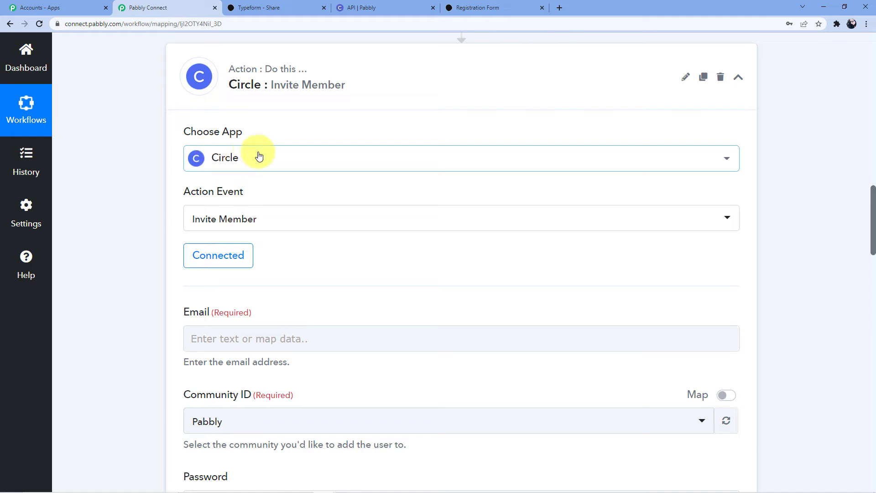
{"action": "scroll", "coordinate": [269, 156], "scroll_direction": "down", "scroll_amount": 3}
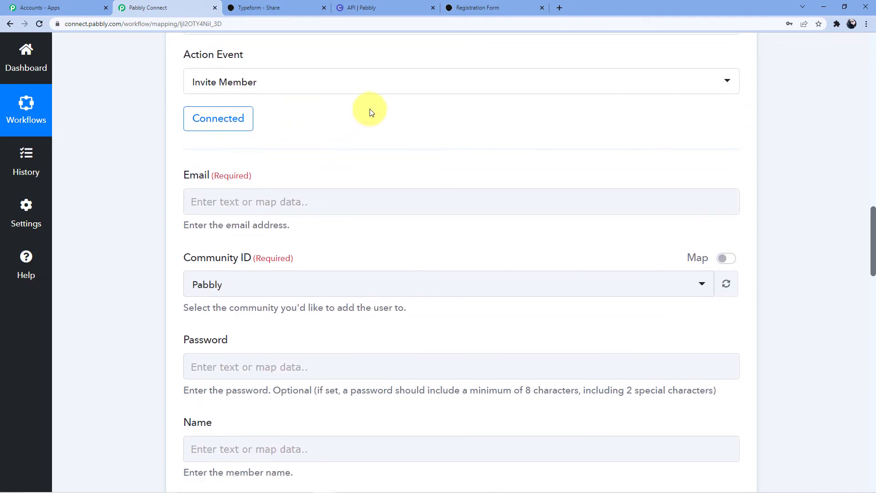
{"action": "scroll", "coordinate": [371, 91], "scroll_direction": "down", "scroll_amount": 1}
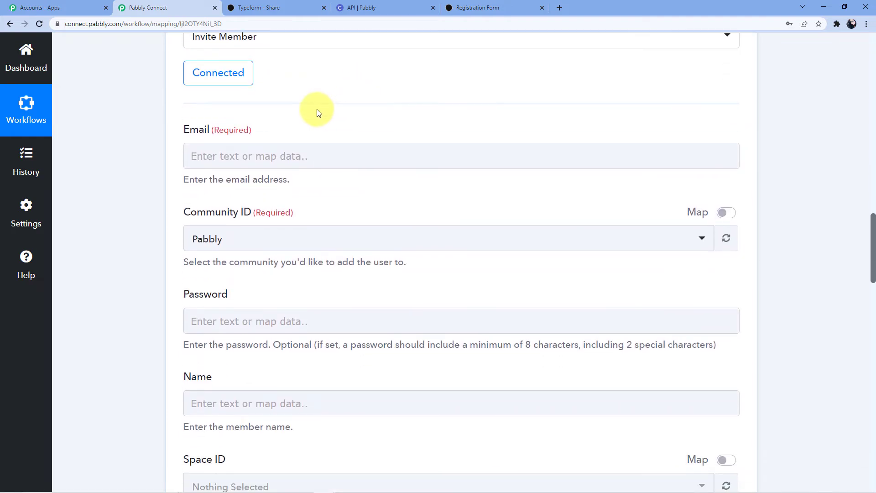
{"action": "left_click", "coordinate": [251, 158]}
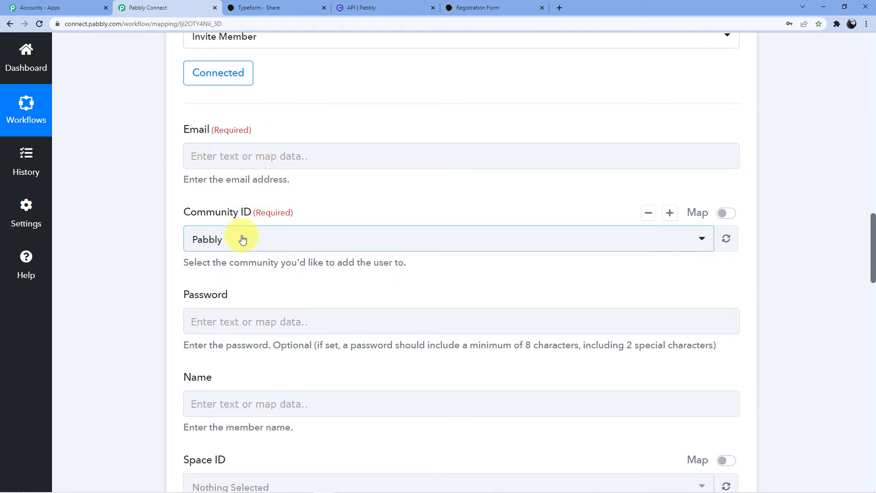
{"action": "scroll", "coordinate": [246, 247], "scroll_direction": "down", "scroll_amount": 6}
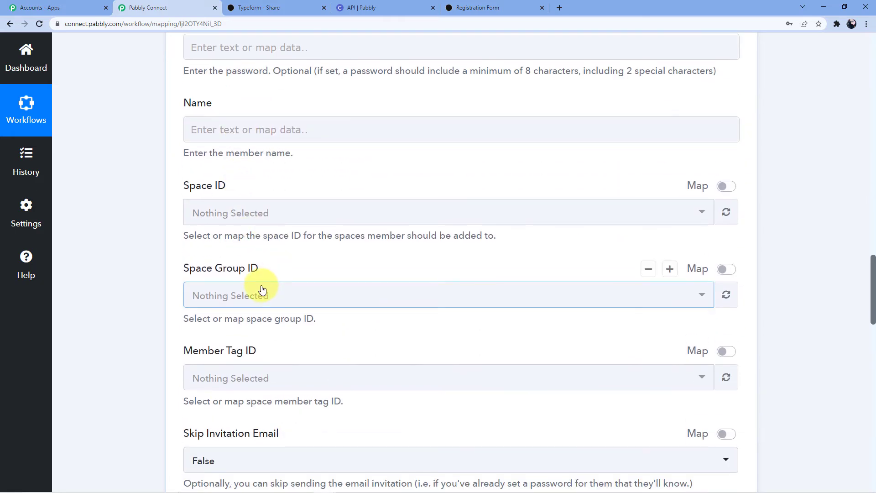
{"action": "scroll", "coordinate": [262, 288], "scroll_direction": "down", "scroll_amount": 10}
{"action": "scroll", "coordinate": [296, 319], "scroll_direction": "up", "scroll_amount": 6}
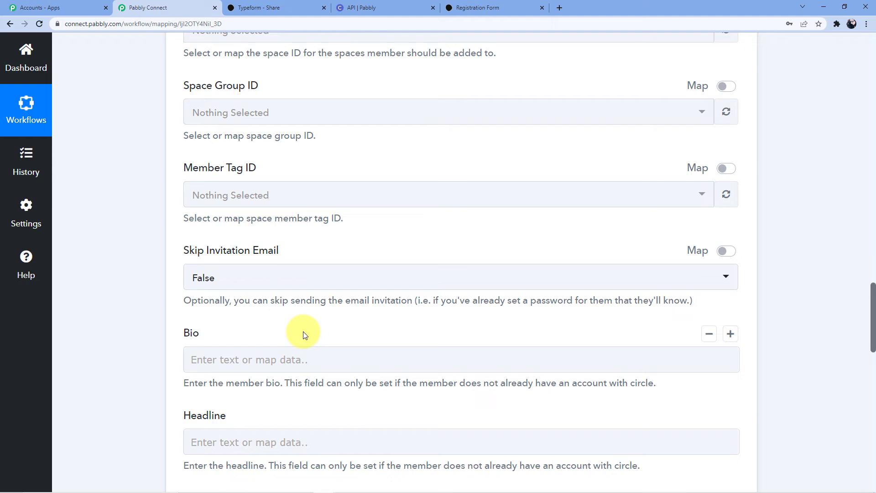
{"action": "scroll", "coordinate": [303, 334], "scroll_direction": "up", "scroll_amount": 4}
{"action": "scroll", "coordinate": [346, 325], "scroll_direction": "up", "scroll_amount": 3}
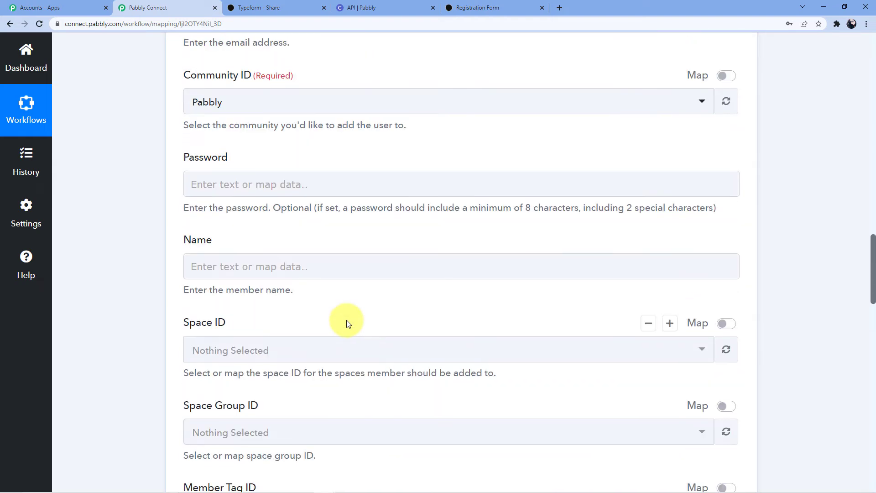
{"action": "scroll", "coordinate": [347, 319], "scroll_direction": "up", "scroll_amount": 7}
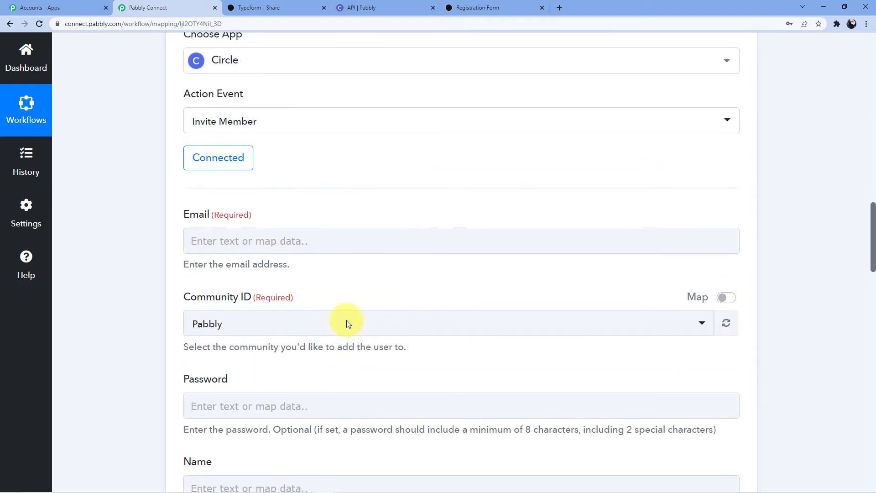
{"action": "scroll", "coordinate": [312, 228], "scroll_direction": "down", "scroll_amount": 3}
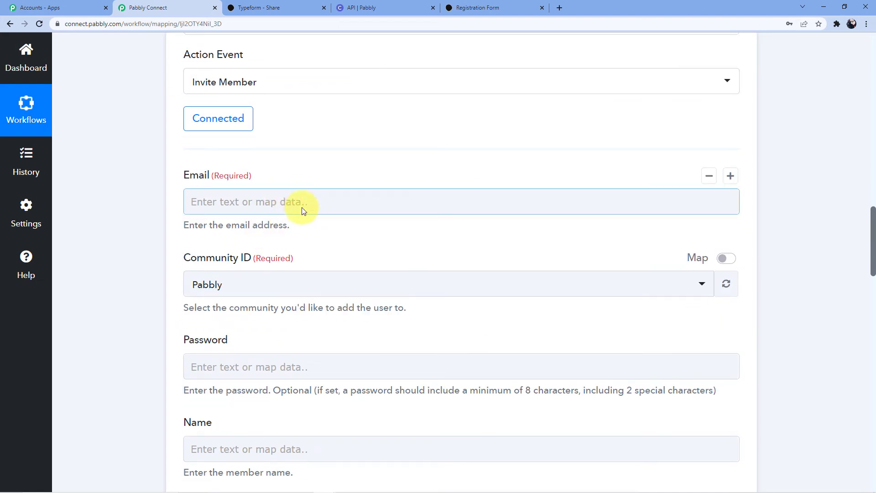
{"action": "scroll", "coordinate": [336, 203], "scroll_direction": "up", "scroll_amount": 6}
{"action": "scroll", "coordinate": [339, 210], "scroll_direction": "up", "scroll_amount": 10}
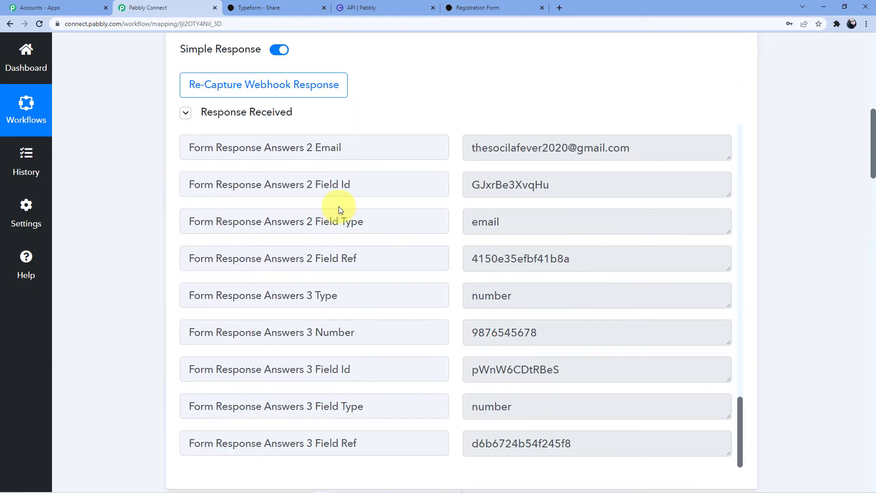
{"action": "scroll", "coordinate": [364, 279], "scroll_direction": "down", "scroll_amount": 12}
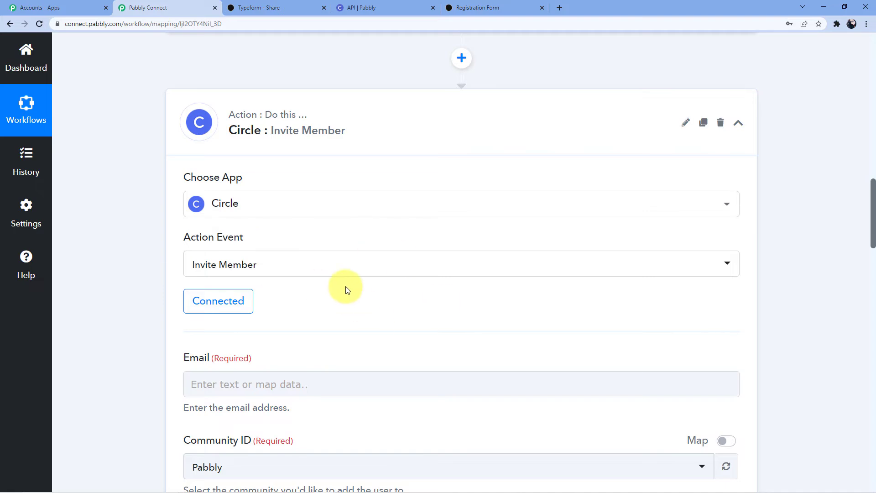
{"action": "scroll", "coordinate": [385, 349], "scroll_direction": "down", "scroll_amount": 3}
{"action": "left_click", "coordinate": [228, 240]}
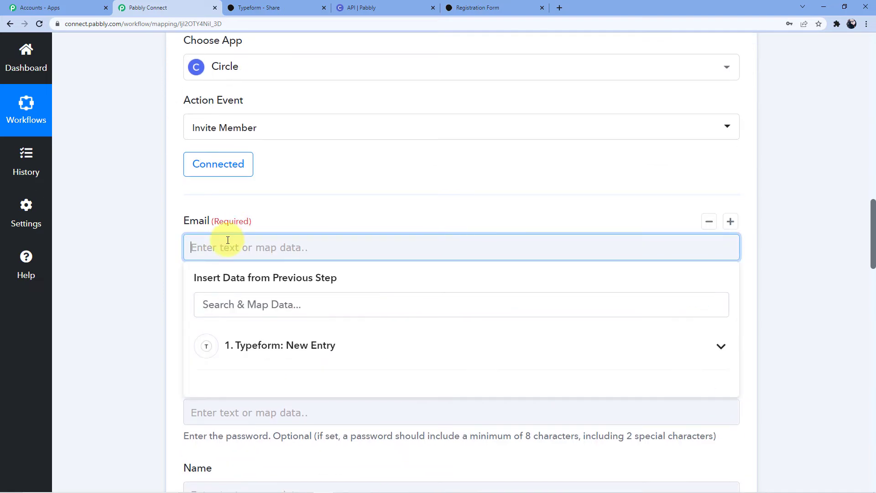
Step: Expand the Typeform: New Entry answers and check the submitted registration form
{"action": "scroll", "coordinate": [281, 226], "scroll_direction": "down", "scroll_amount": 3}
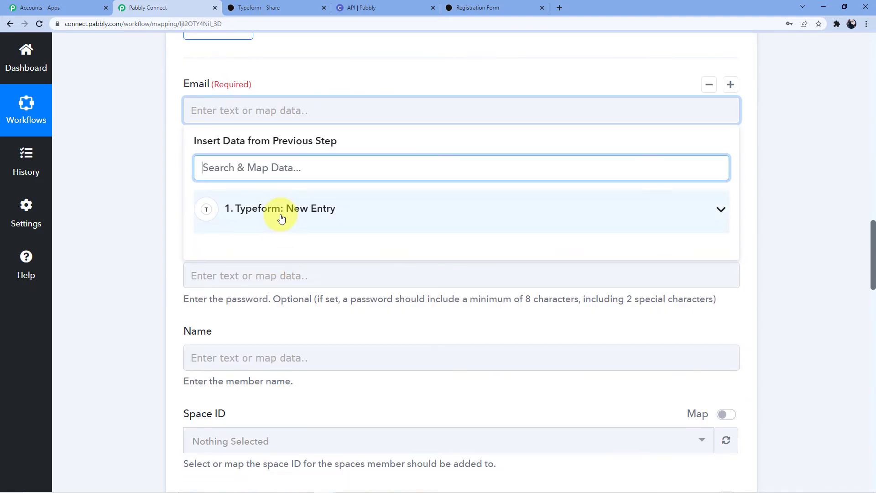
{"action": "left_click", "coordinate": [282, 216]}
{"action": "scroll", "coordinate": [361, 306], "scroll_direction": "down", "scroll_amount": 3}
{"action": "scroll", "coordinate": [360, 306], "scroll_direction": "down", "scroll_amount": 12}
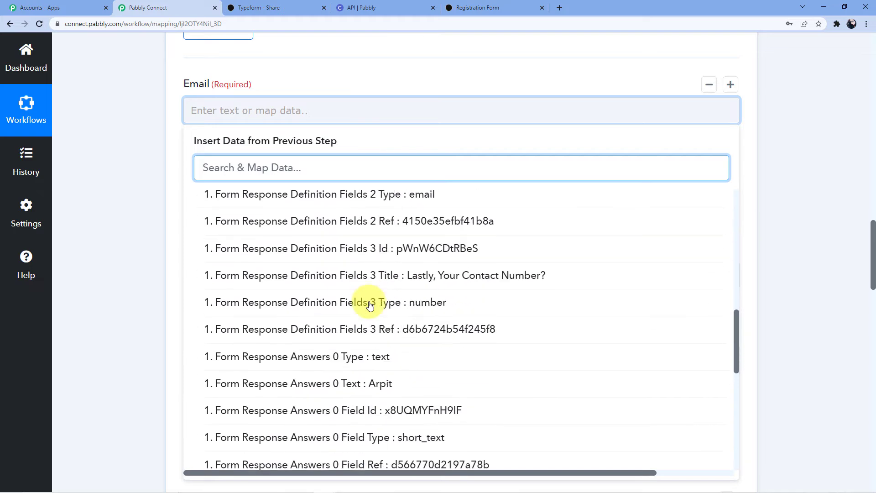
{"action": "scroll", "coordinate": [382, 306], "scroll_direction": "down", "scroll_amount": 5}
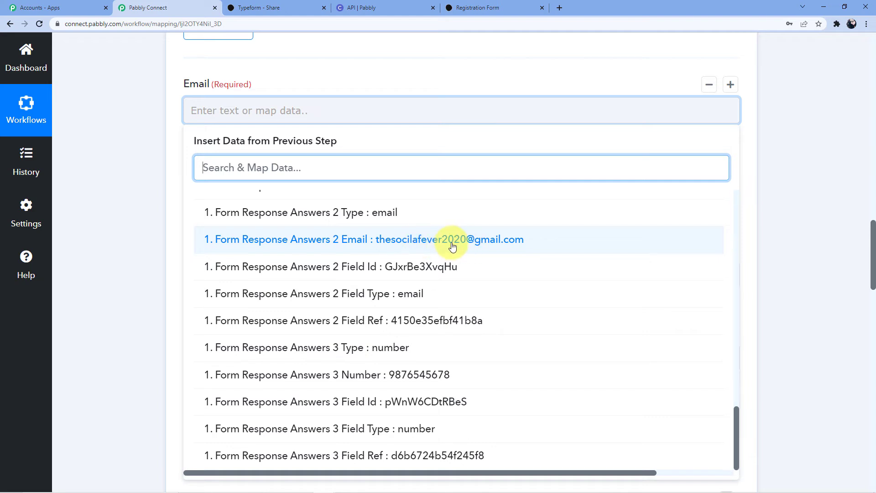
{"action": "left_click", "coordinate": [450, 8]}
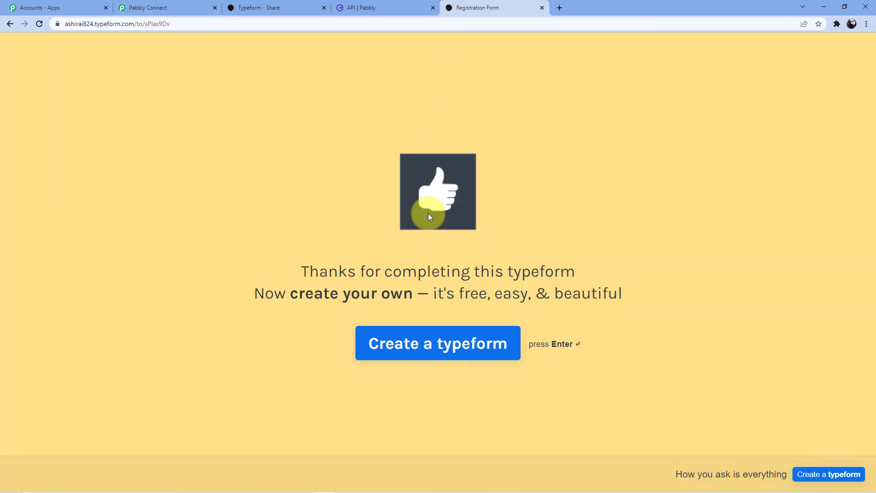
{"action": "left_click", "coordinate": [190, 5]}
Step: Re-capture the Typeform webhook response and reload the registration form for a new submission
{"action": "scroll", "coordinate": [208, 204], "scroll_direction": "up", "scroll_amount": 5}
{"action": "scroll", "coordinate": [131, 200], "scroll_direction": "up", "scroll_amount": 10}
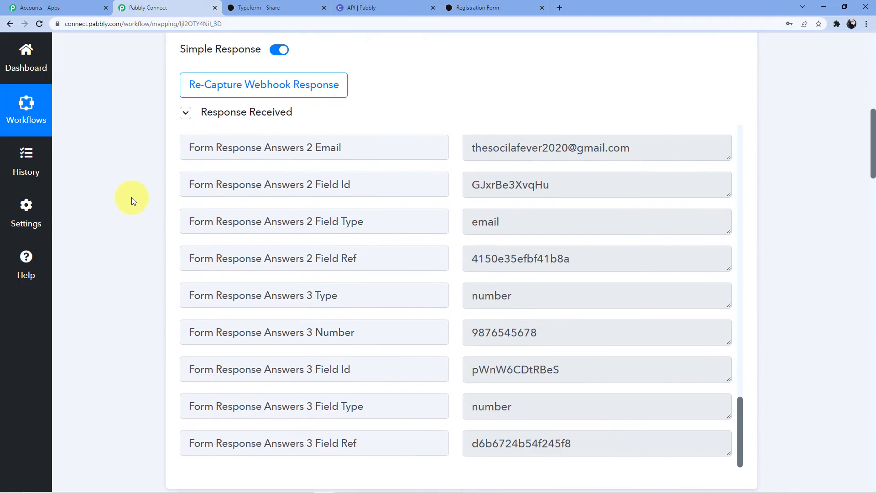
{"action": "scroll", "coordinate": [131, 197], "scroll_direction": "up", "scroll_amount": 5}
{"action": "left_click", "coordinate": [259, 316]}
{"action": "left_click", "coordinate": [429, 348]}
{"action": "left_click", "coordinate": [415, 6]}
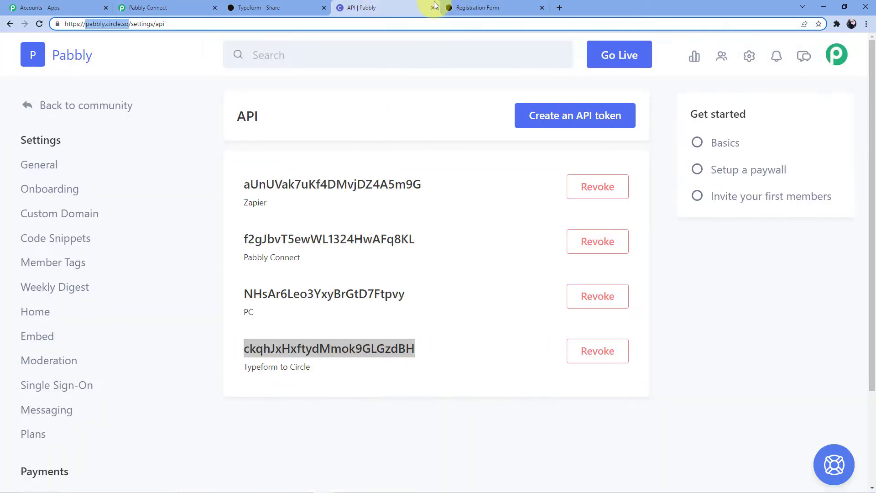
{"action": "left_click", "coordinate": [475, 7]}
{"action": "left_click", "coordinate": [349, 25]}
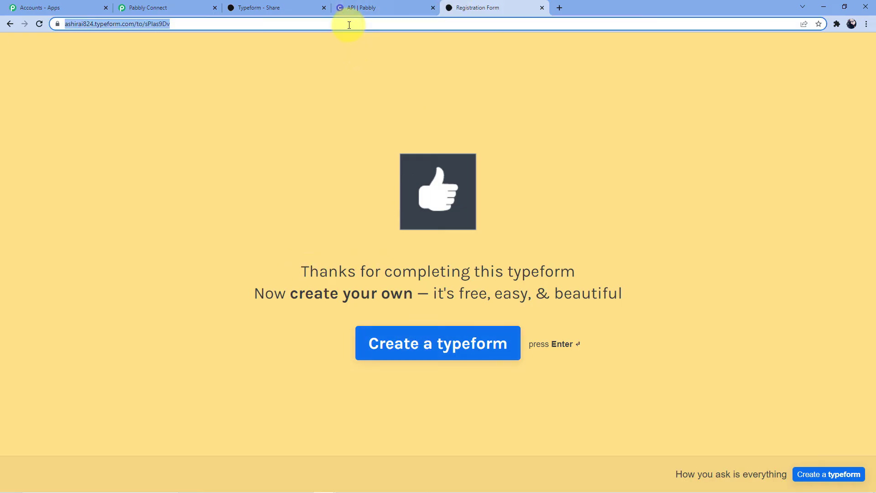
{"action": "key", "text": "Return"}
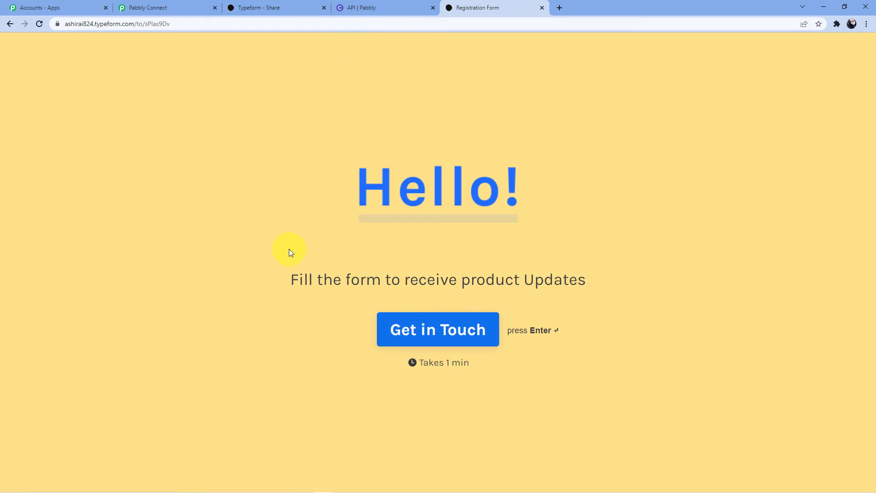
{"action": "key", "text": "ctrl+2"}
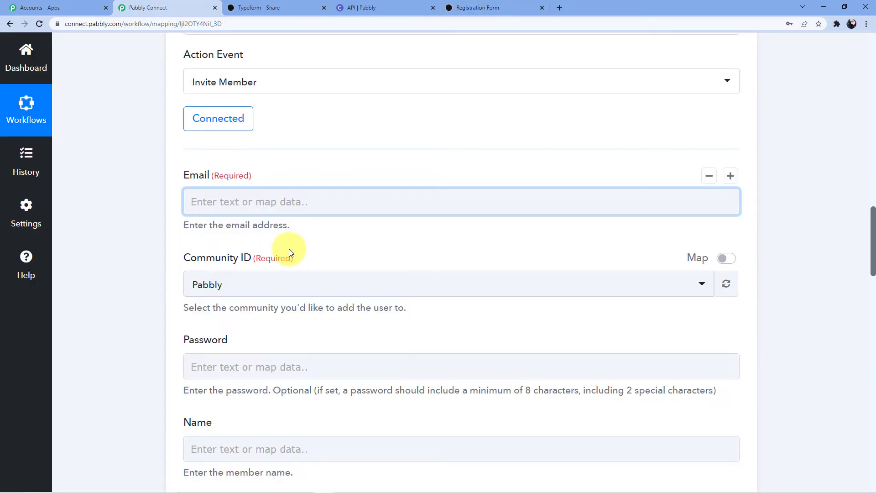
Step: Map Typeform's 'Form Response Answers 2 Email' into the Circle Email field
{"action": "scroll", "coordinate": [137, 193], "scroll_direction": "up", "scroll_amount": 2}
{"action": "scroll", "coordinate": [137, 194], "scroll_direction": "down", "scroll_amount": 4}
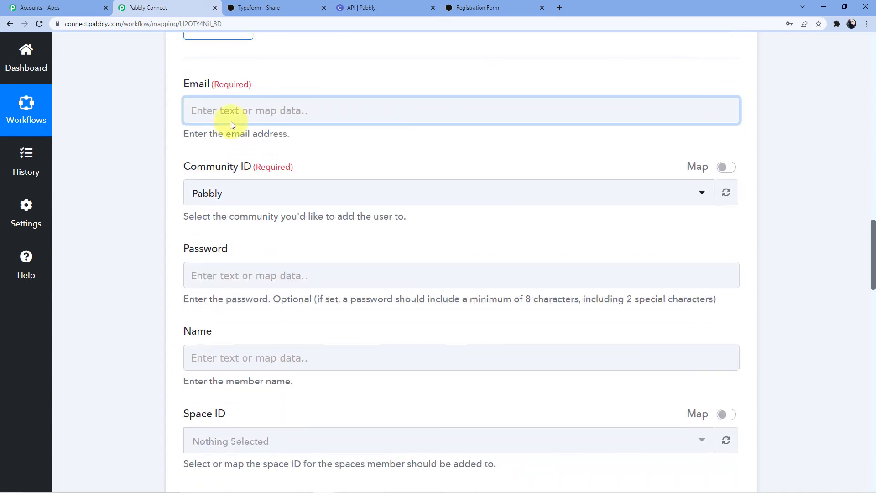
{"action": "left_click", "coordinate": [219, 109]}
{"action": "scroll", "coordinate": [295, 179], "scroll_direction": "down", "scroll_amount": 10}
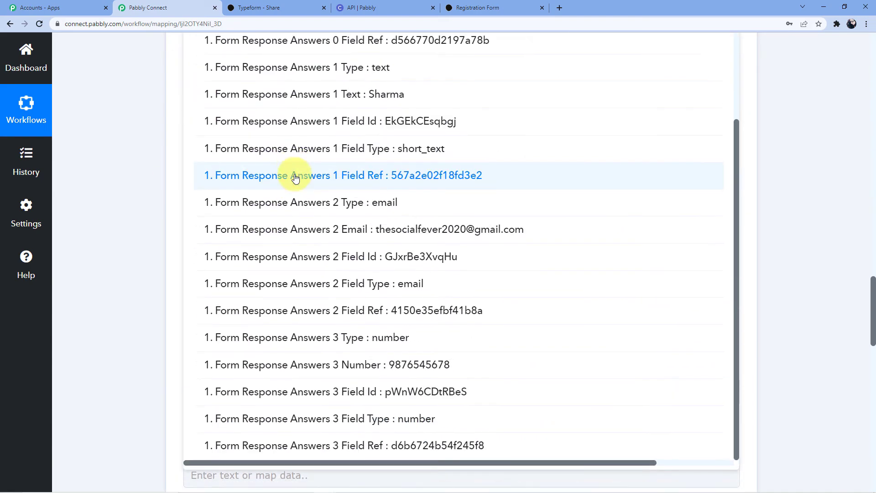
{"action": "scroll", "coordinate": [373, 200], "scroll_direction": "down", "scroll_amount": 1}
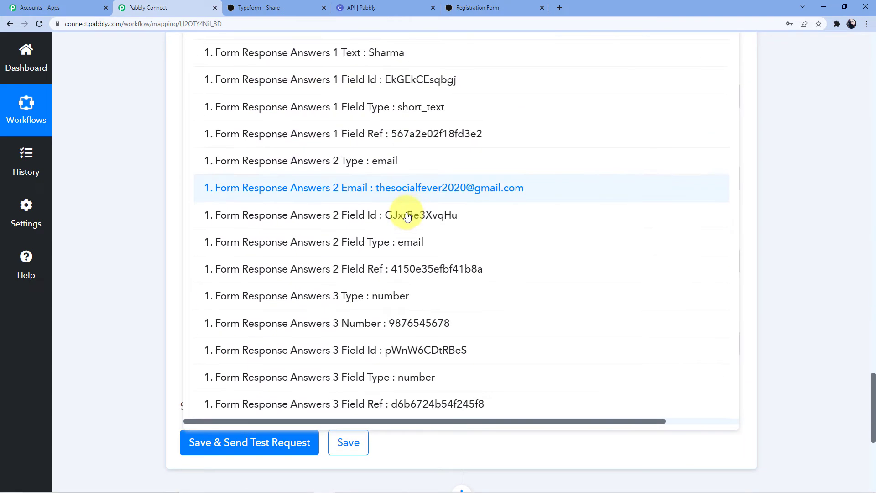
{"action": "scroll", "coordinate": [401, 214], "scroll_direction": "up", "scroll_amount": 1}
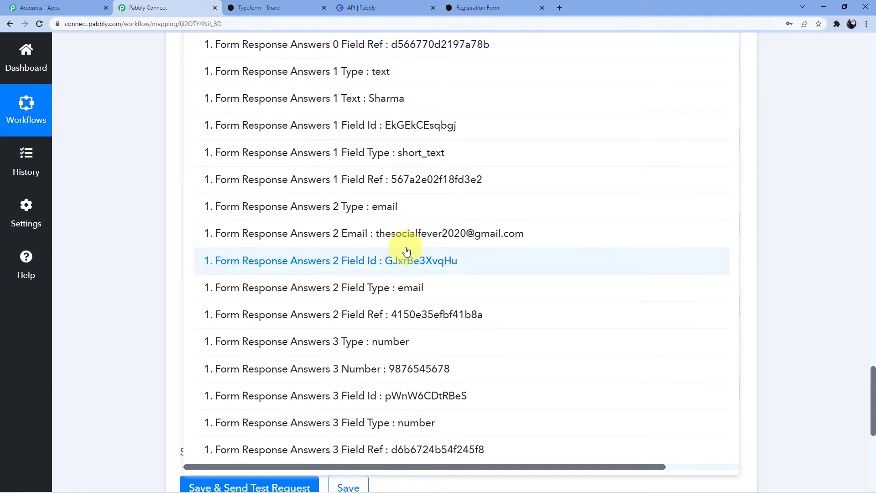
{"action": "left_click", "coordinate": [476, 239]}
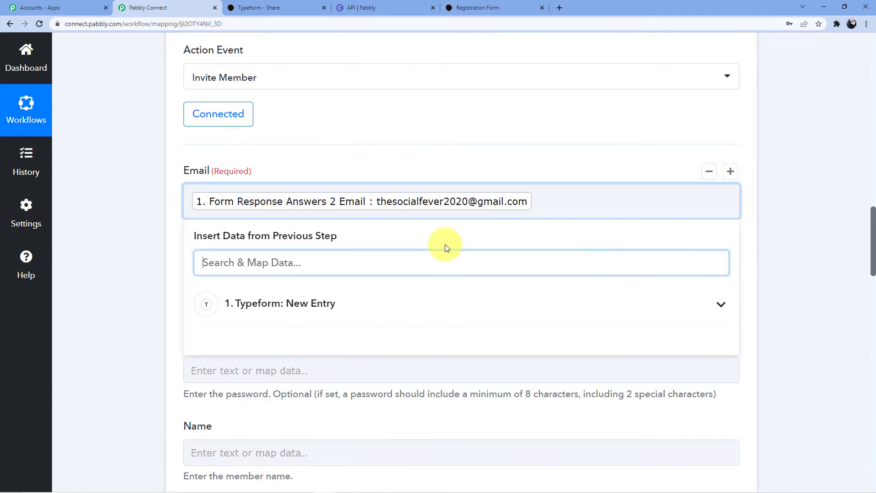
{"action": "left_click", "coordinate": [141, 209]}
Step: Reload the Circle API settings page for pabbly.circle.so, then return to the workflow
{"action": "scroll", "coordinate": [142, 244], "scroll_direction": "up", "scroll_amount": 2}
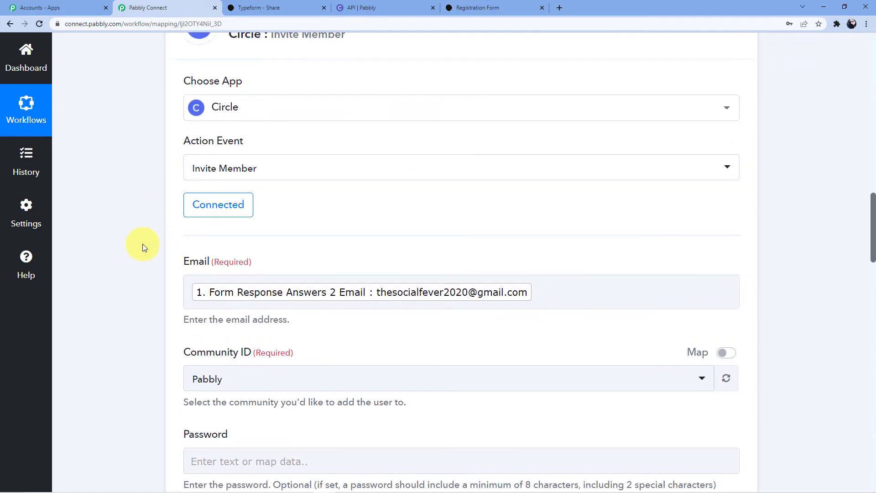
{"action": "scroll", "coordinate": [218, 134], "scroll_direction": "down", "scroll_amount": 5}
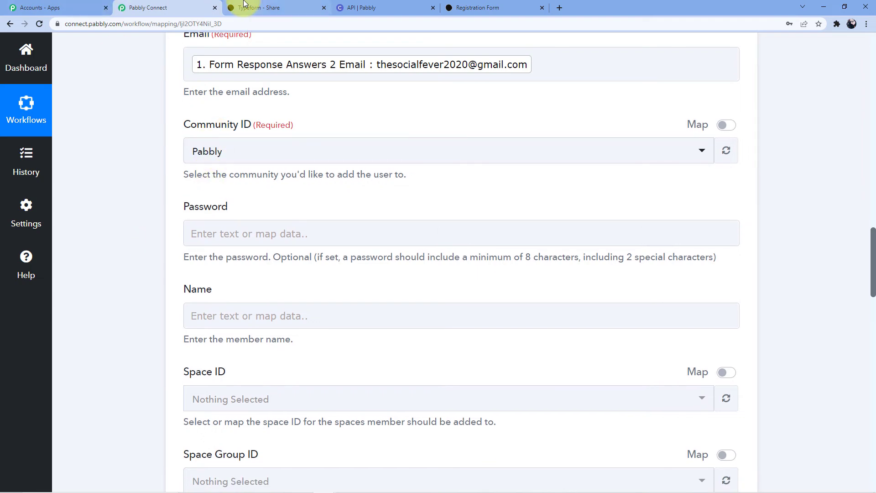
{"action": "left_click", "coordinate": [360, 8]}
{"action": "left_click_drag", "start_coordinate": [129, 24], "coordinate": [83, 26]}
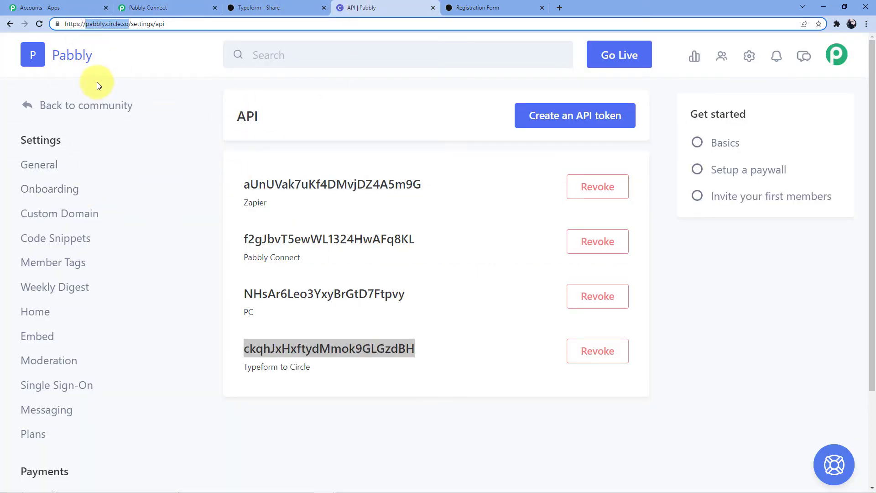
{"action": "key", "text": "Return"}
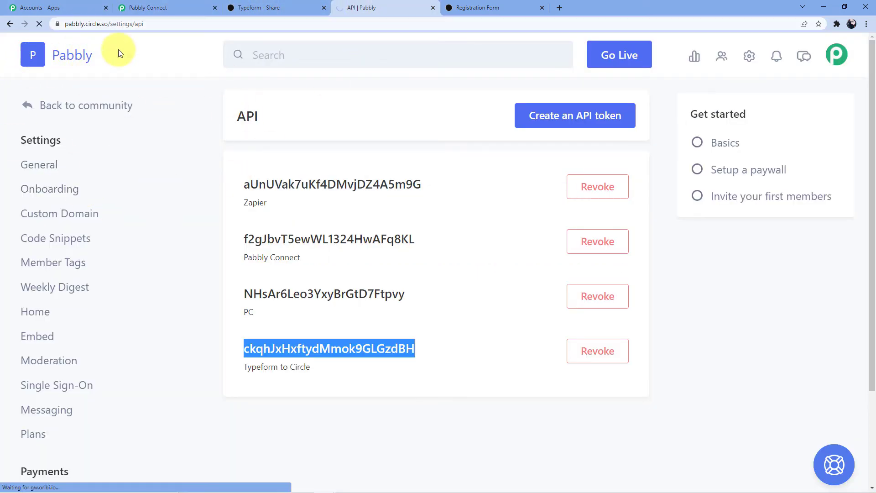
{"action": "left_click", "coordinate": [158, 7]}
{"action": "scroll", "coordinate": [303, 172], "scroll_direction": "down", "scroll_amount": 3}
{"action": "scroll", "coordinate": [237, 174], "scroll_direction": "down", "scroll_amount": 3}
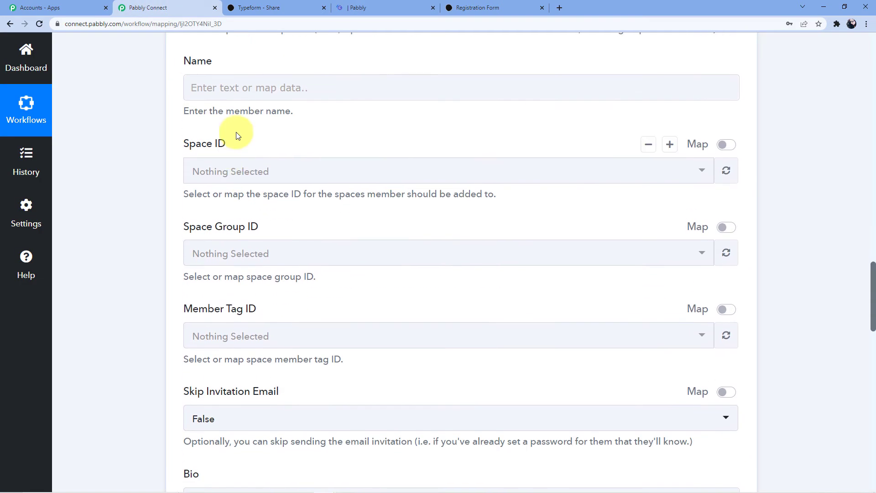
Step: Fill Name with Typeform's 'Answers 0 Text' and 'Answers 1 Text' first and last names
{"action": "left_click", "coordinate": [231, 87]}
{"action": "left_click", "coordinate": [292, 190]}
{"action": "scroll", "coordinate": [287, 172], "scroll_direction": "down", "scroll_amount": 6}
{"action": "scroll", "coordinate": [418, 267], "scroll_direction": "down", "scroll_amount": 10}
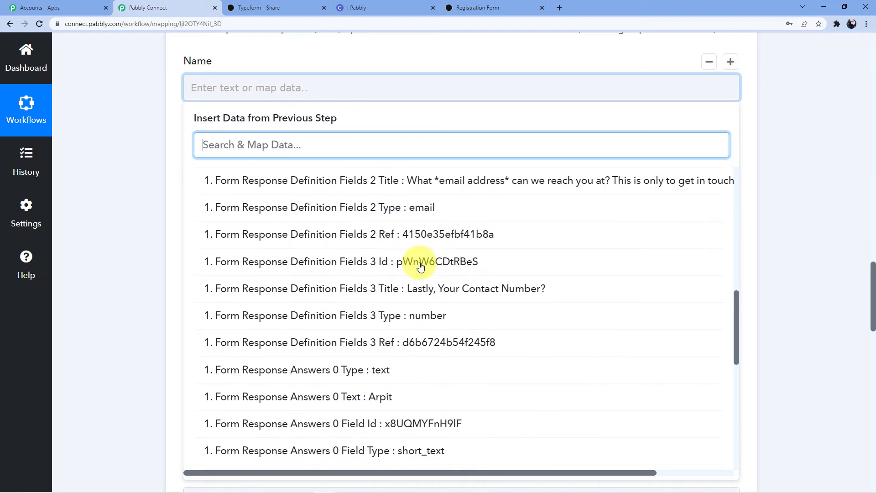
{"action": "left_click", "coordinate": [370, 219]}
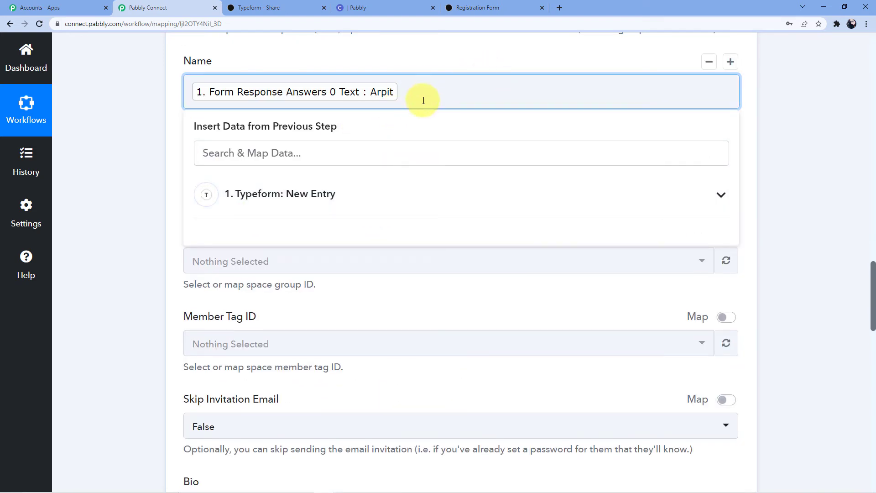
{"action": "left_click", "coordinate": [315, 191]}
{"action": "scroll", "coordinate": [360, 191], "scroll_direction": "down", "scroll_amount": 15}
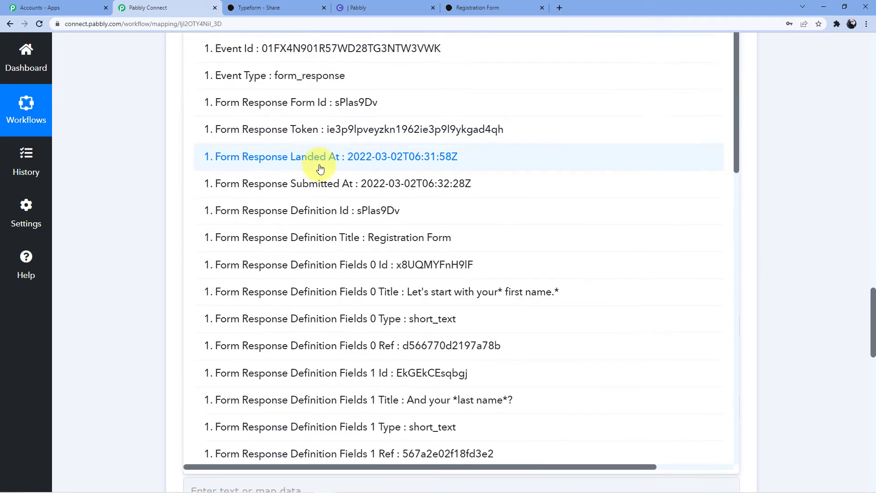
{"action": "scroll", "coordinate": [321, 168], "scroll_direction": "down", "scroll_amount": 10}
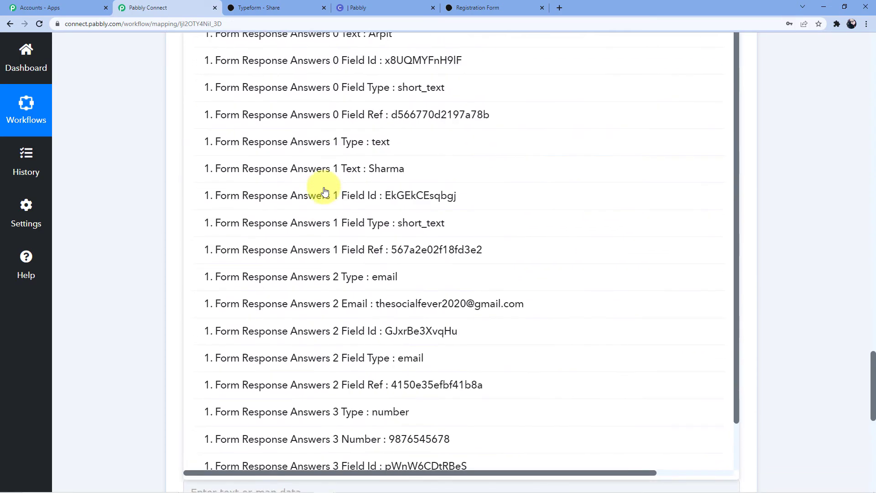
{"action": "left_click", "coordinate": [323, 129]}
{"action": "left_click", "coordinate": [147, 126]}
{"action": "scroll", "coordinate": [169, 265], "scroll_direction": "up", "scroll_amount": 2}
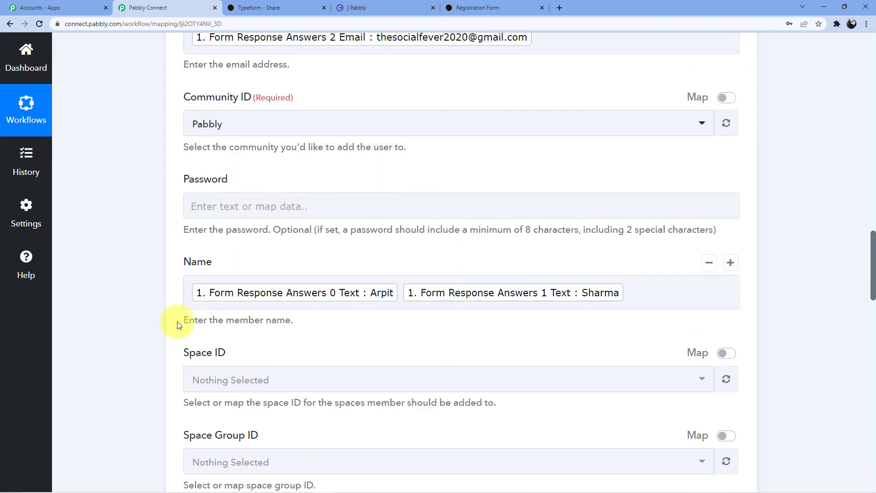
{"action": "scroll", "coordinate": [110, 348], "scroll_direction": "down", "scroll_amount": 4}
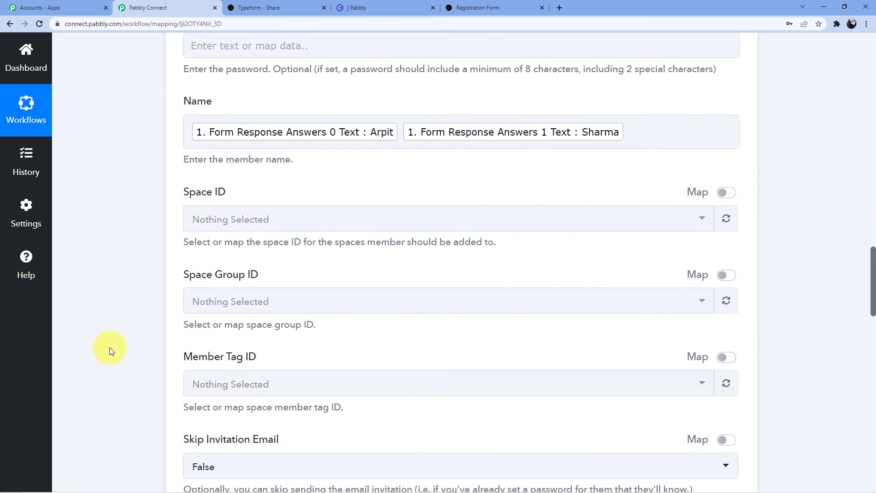
{"action": "scroll", "coordinate": [159, 273], "scroll_direction": "down", "scroll_amount": 3}
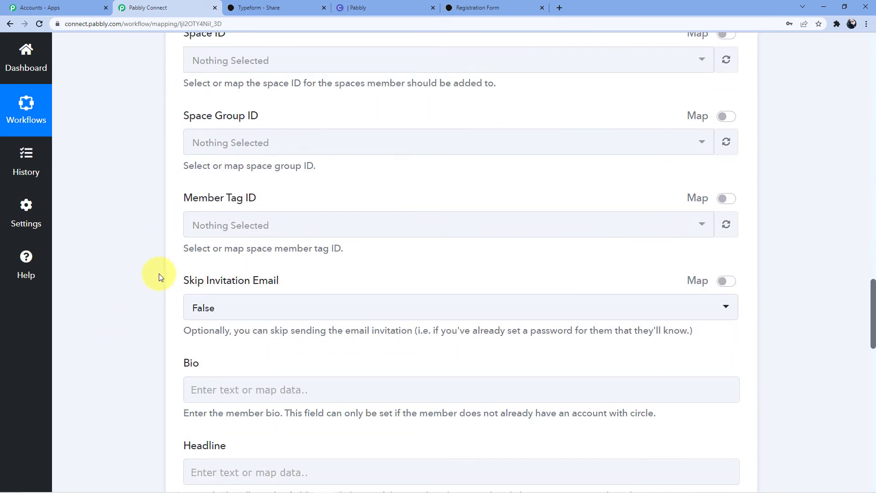
{"action": "scroll", "coordinate": [159, 274], "scroll_direction": "down", "scroll_amount": 8}
{"action": "scroll", "coordinate": [147, 249], "scroll_direction": "up", "scroll_amount": 2}
{"action": "scroll", "coordinate": [146, 245], "scroll_direction": "down", "scroll_amount": 4}
{"action": "scroll", "coordinate": [147, 248], "scroll_direction": "down", "scroll_amount": 6}
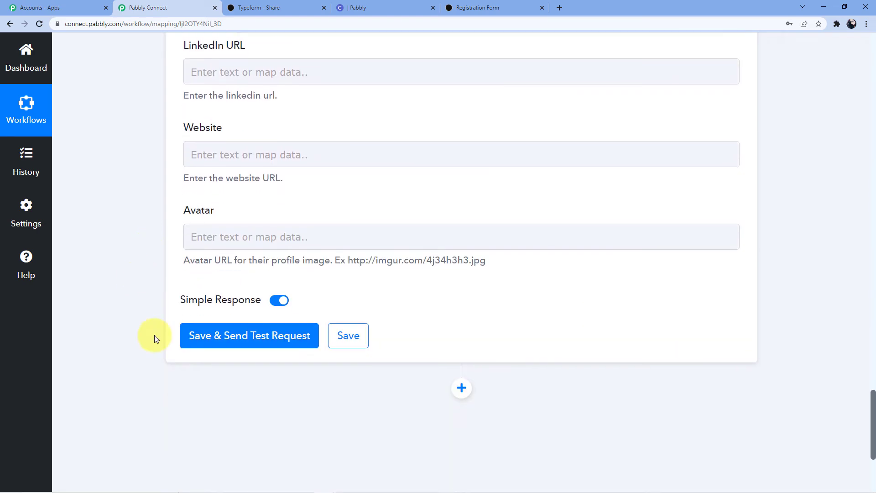
Step: Save the Invite Member step and send a test, confirming 'This user has been invited to the community.'
{"action": "left_click", "coordinate": [230, 342]}
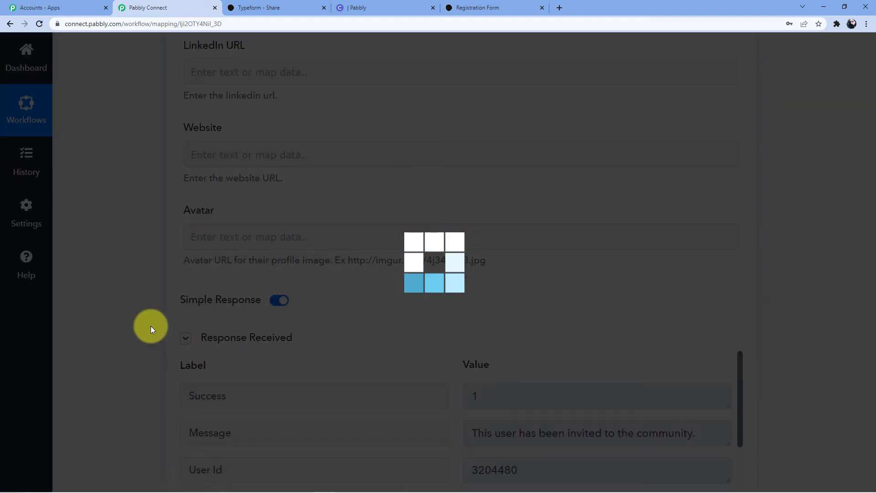
{"action": "scroll", "coordinate": [337, 293], "scroll_direction": "down", "scroll_amount": 3}
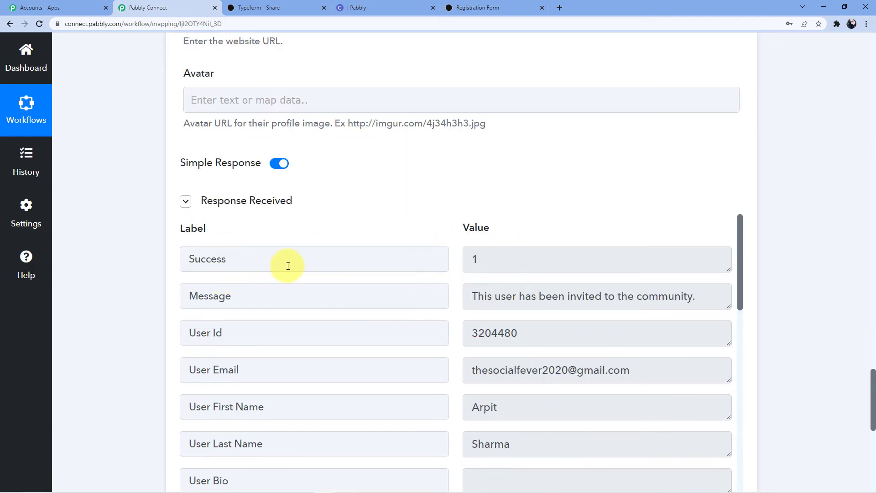
{"action": "scroll", "coordinate": [378, 305], "scroll_direction": "down", "scroll_amount": 3}
{"action": "scroll", "coordinate": [377, 304], "scroll_direction": "up", "scroll_amount": 3}
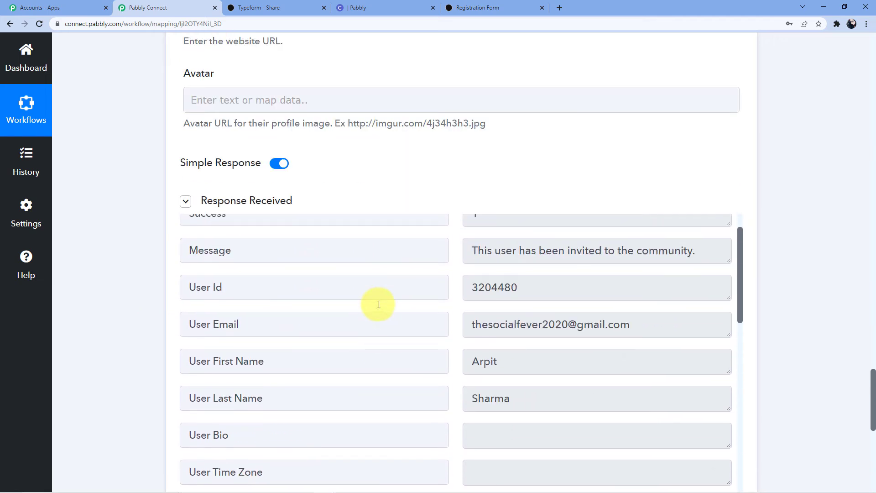
{"action": "scroll", "coordinate": [96, 275], "scroll_direction": "up", "scroll_amount": 5}
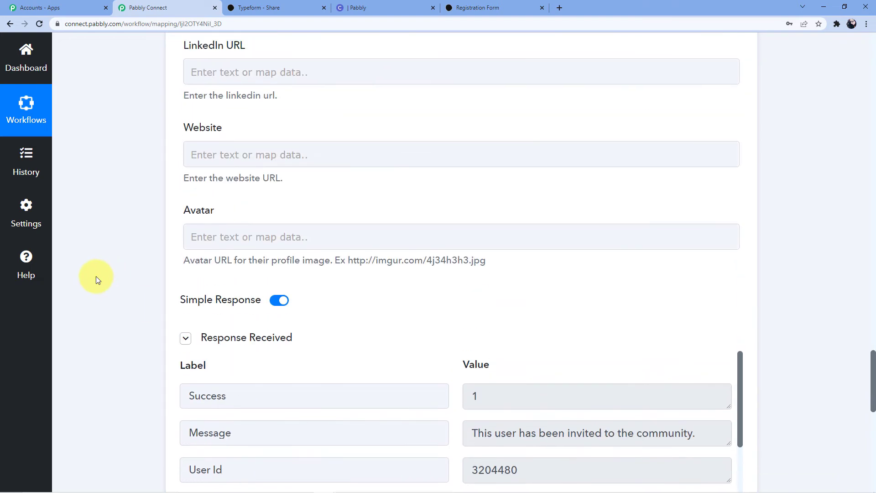
Step: Open the Circle community's Members directory, which lists two members
{"action": "left_click", "coordinate": [368, 5]}
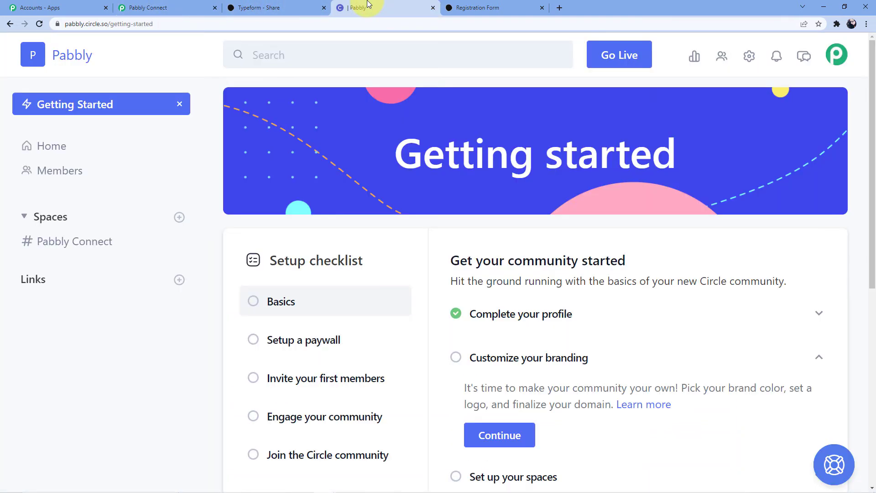
{"action": "left_click", "coordinate": [59, 170]}
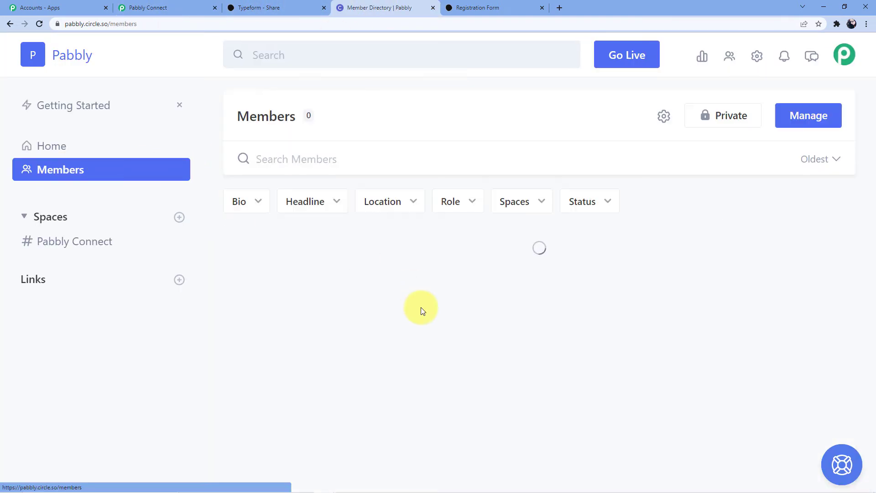
{"action": "scroll", "coordinate": [420, 310], "scroll_direction": "down", "scroll_amount": 2}
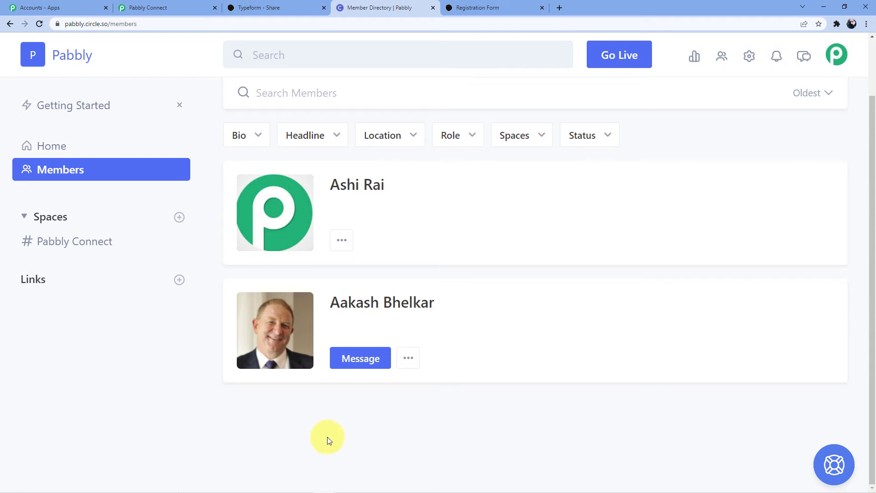
Step: Bring the Gmail Inbox window forward from the Chrome taskbar preview
{"action": "mouse_move", "coordinate": [356, 490]}
{"action": "mouse_move", "coordinate": [325, 483]}
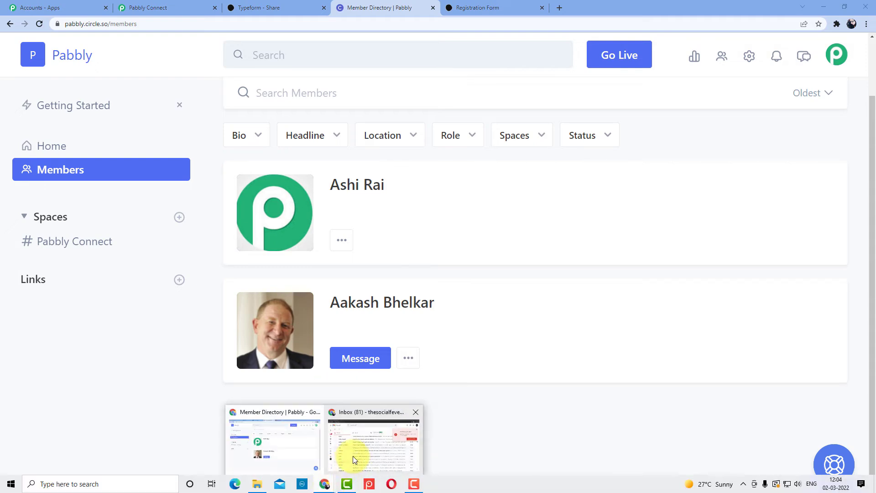
{"action": "left_click", "coordinate": [352, 449]}
Step: Dismiss the security alert, open the Pabbly community invitation email and accept the invitation
{"action": "left_click", "coordinate": [852, 95]}
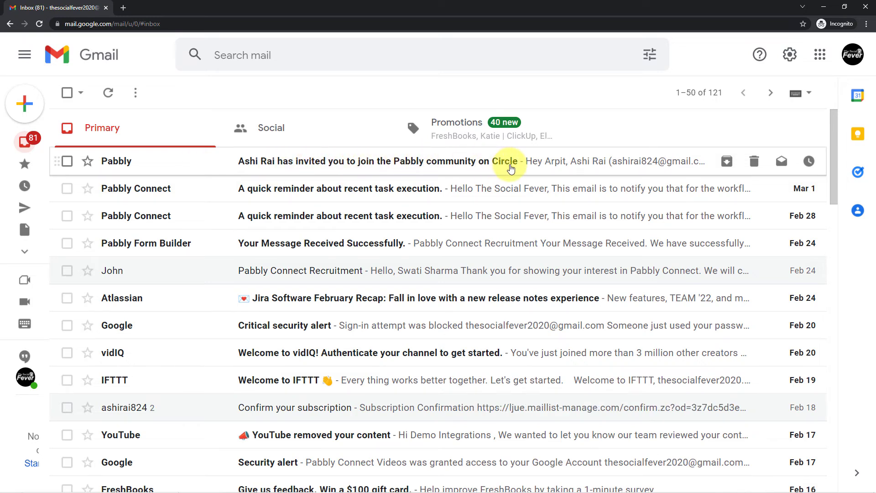
{"action": "left_click", "coordinate": [511, 167]}
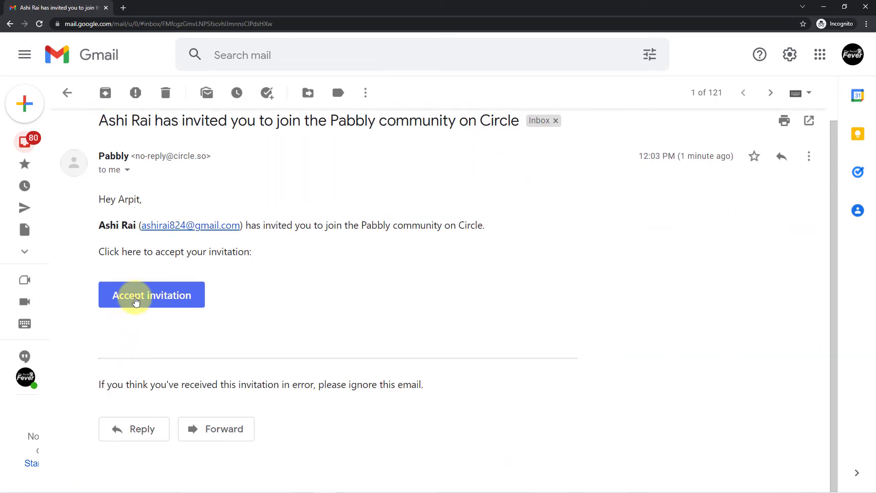
{"action": "left_click", "coordinate": [135, 301]}
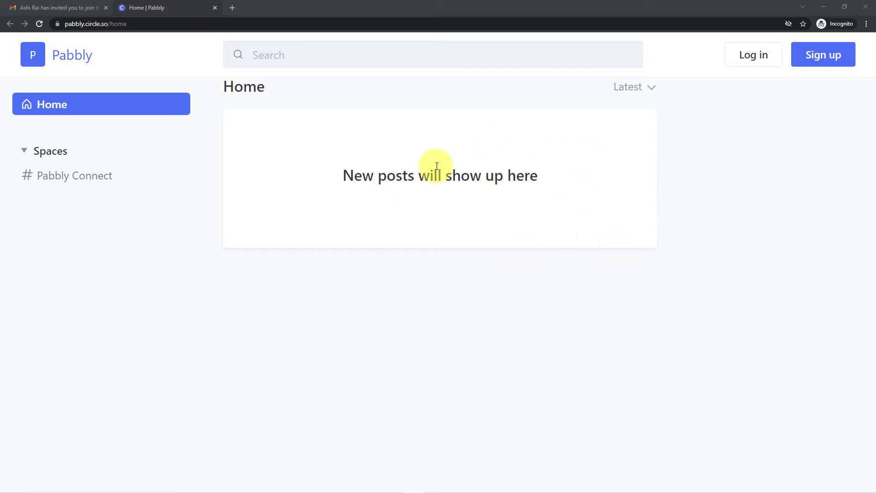
Step: Return to the community home page and choose to sign up with an email address
{"action": "left_click", "coordinate": [55, 7]}
{"action": "left_click", "coordinate": [196, 4]}
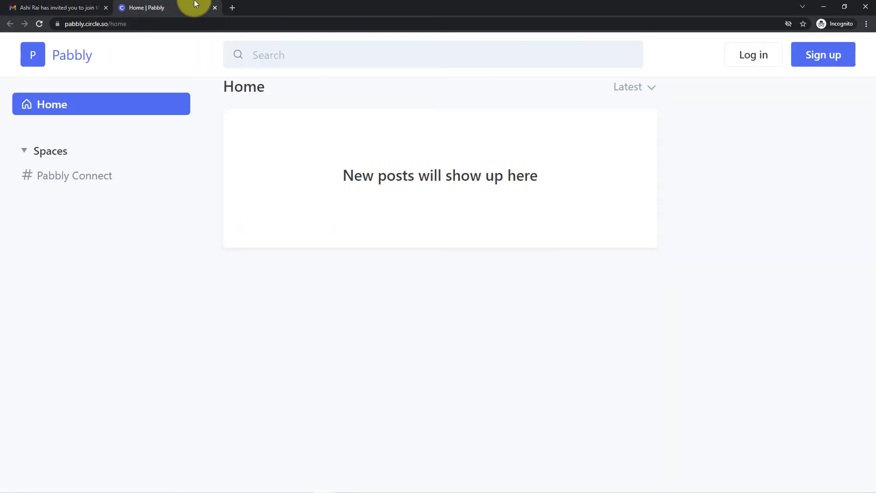
{"action": "left_click", "coordinate": [824, 55]}
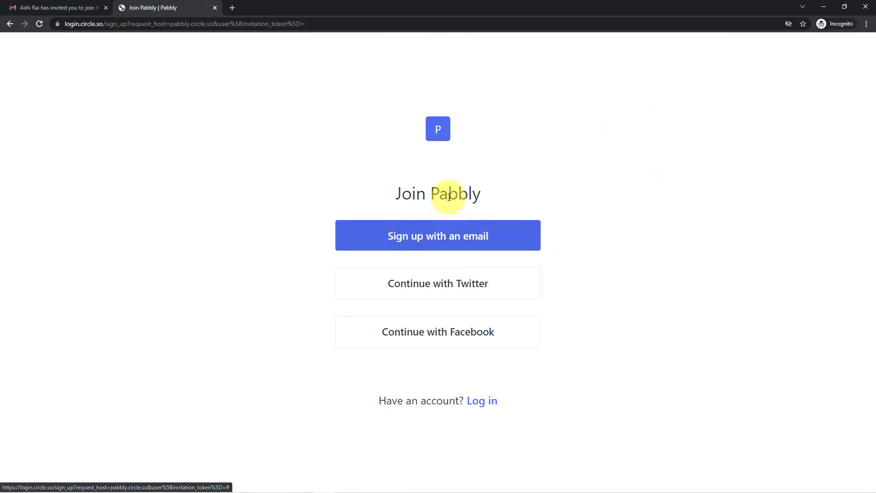
{"action": "left_click", "coordinate": [470, 238]}
Step: Enter the member's full name in the profile form and continue to the Home page
{"action": "left_click", "coordinate": [385, 157]}
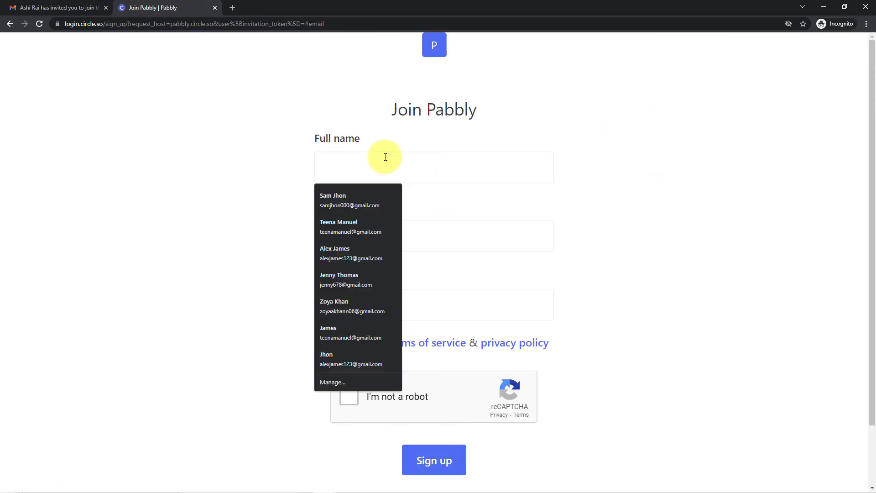
{"action": "type", "text": "Soci"}
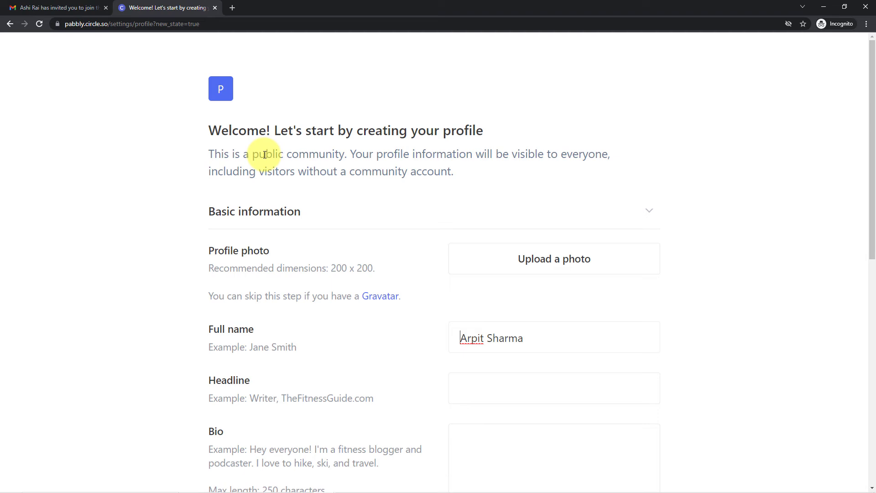
{"action": "scroll", "coordinate": [292, 146], "scroll_direction": "down", "scroll_amount": 2}
{"action": "scroll", "coordinate": [320, 191], "scroll_direction": "down", "scroll_amount": 2}
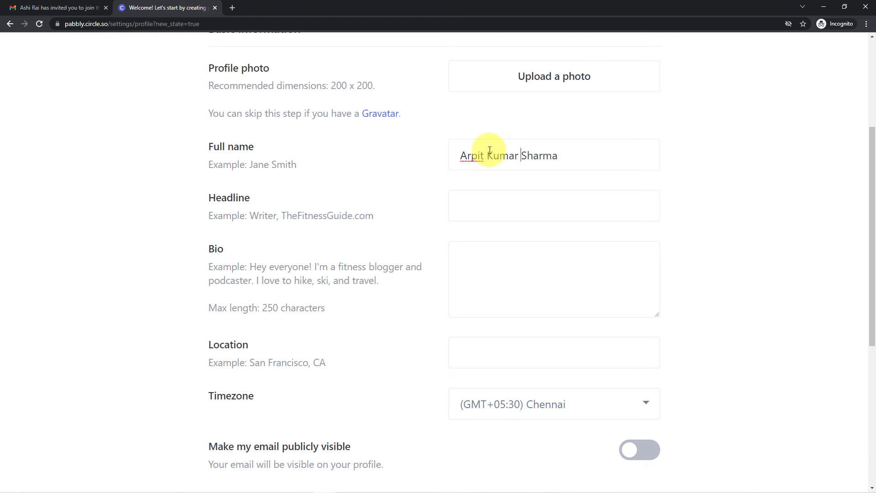
{"action": "scroll", "coordinate": [490, 150], "scroll_direction": "up", "scroll_amount": 4}
{"action": "scroll", "coordinate": [529, 121], "scroll_direction": "down", "scroll_amount": 6}
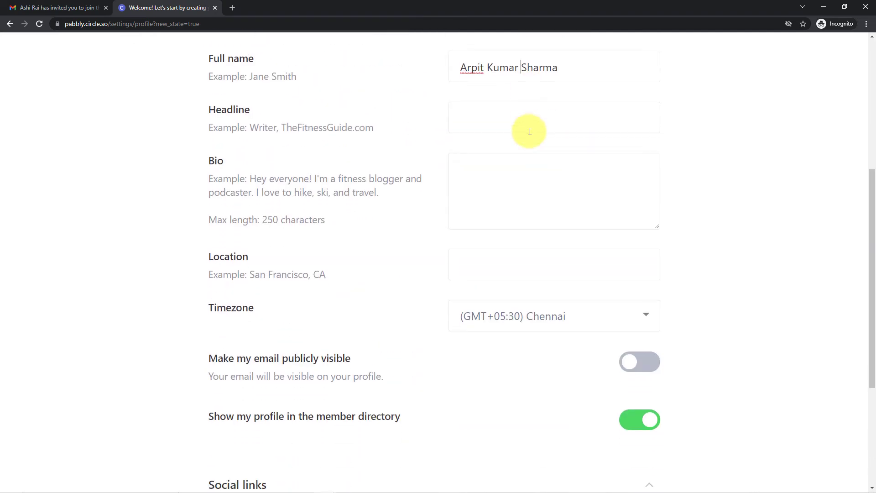
{"action": "scroll", "coordinate": [358, 187], "scroll_direction": "down", "scroll_amount": 3}
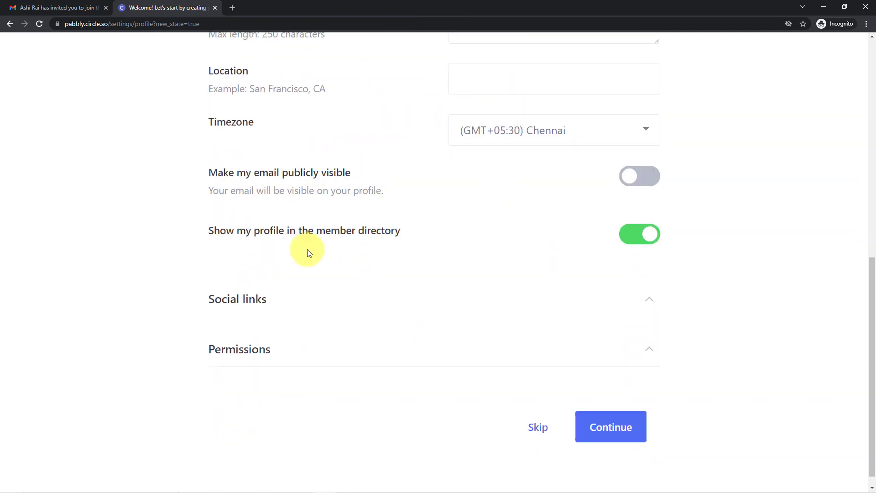
{"action": "left_click", "coordinate": [609, 425]}
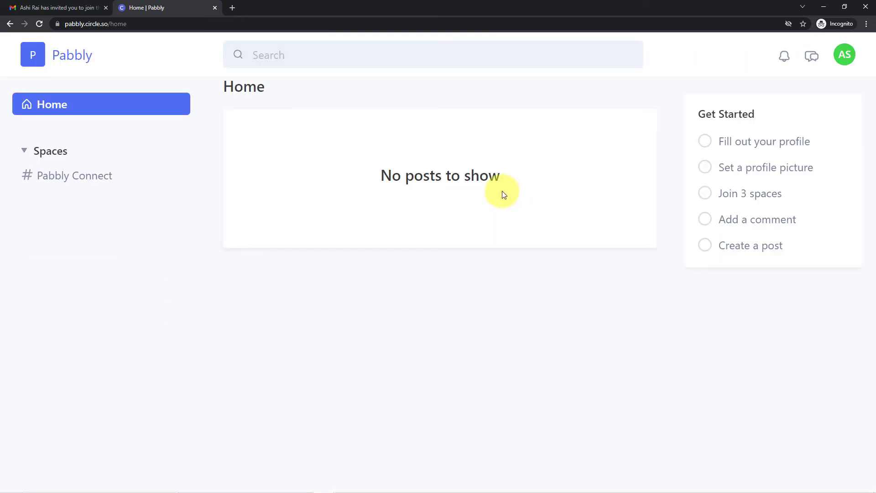
Step: Review the new member's Circle profile and the Pabbly Connect space's Members list, then switch browser windows
{"action": "left_click", "coordinate": [850, 60]}
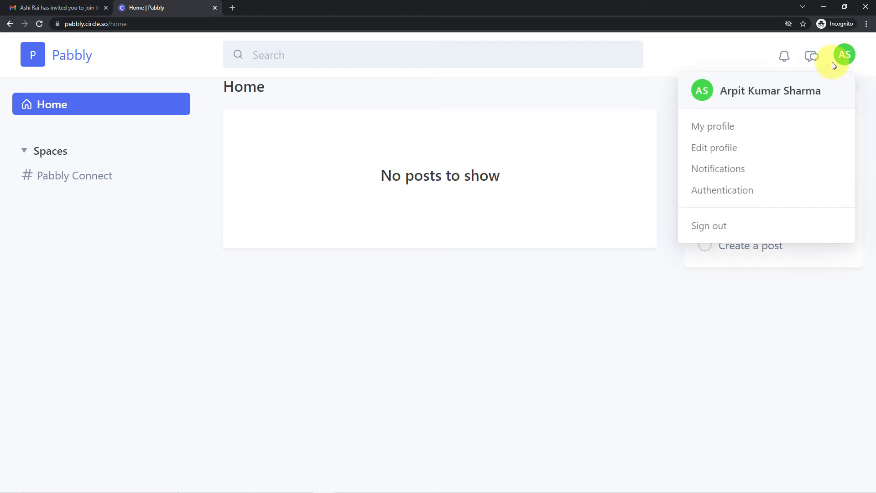
{"action": "left_click", "coordinate": [698, 127]}
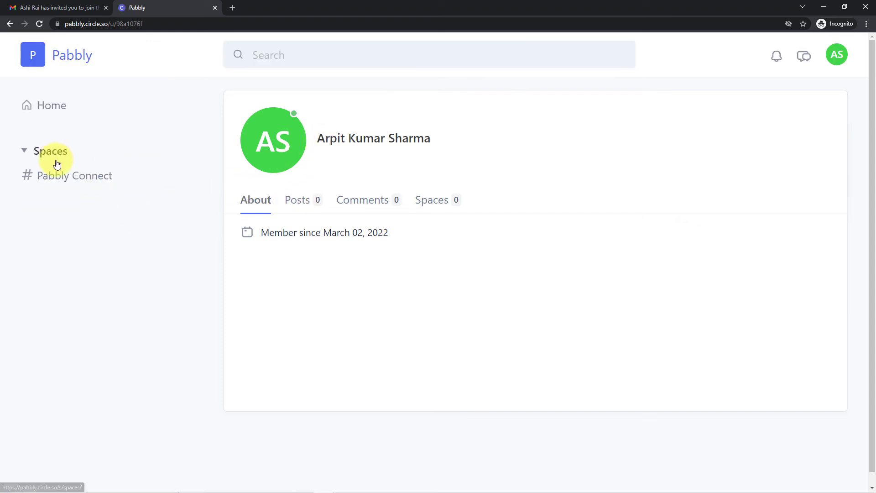
{"action": "left_click", "coordinate": [52, 181]}
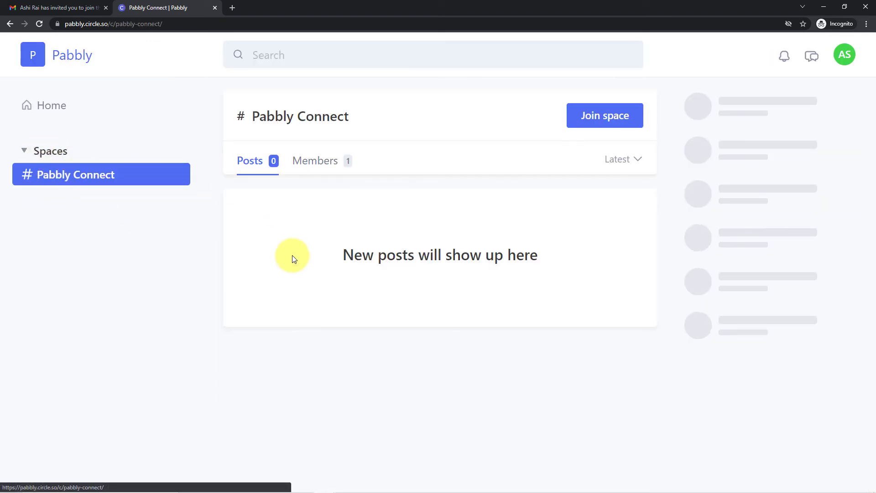
{"action": "left_click", "coordinate": [324, 164]}
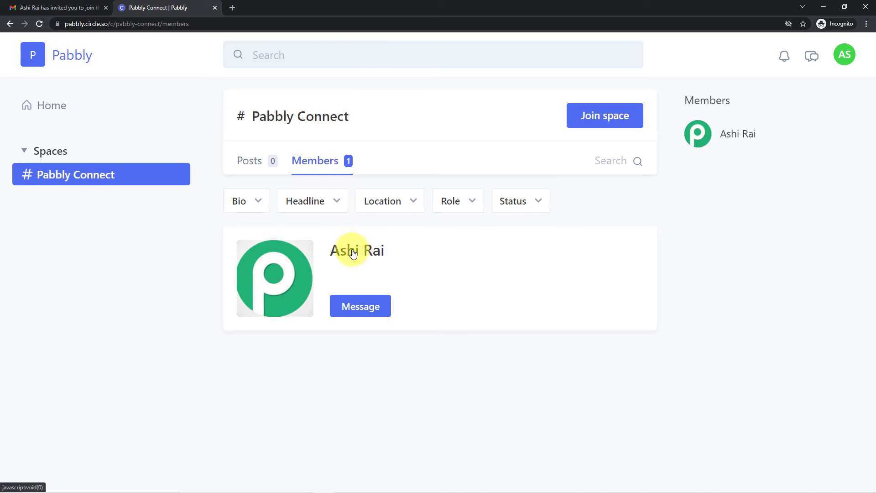
{"action": "left_click", "coordinate": [254, 161]}
{"action": "mouse_move", "coordinate": [352, 491]}
{"action": "left_click", "coordinate": [326, 488]}
Step: Reload the admin's Circle member directory to confirm three members including the invitee, then open the Pabbly Connect space
{"action": "left_click", "coordinate": [299, 456]}
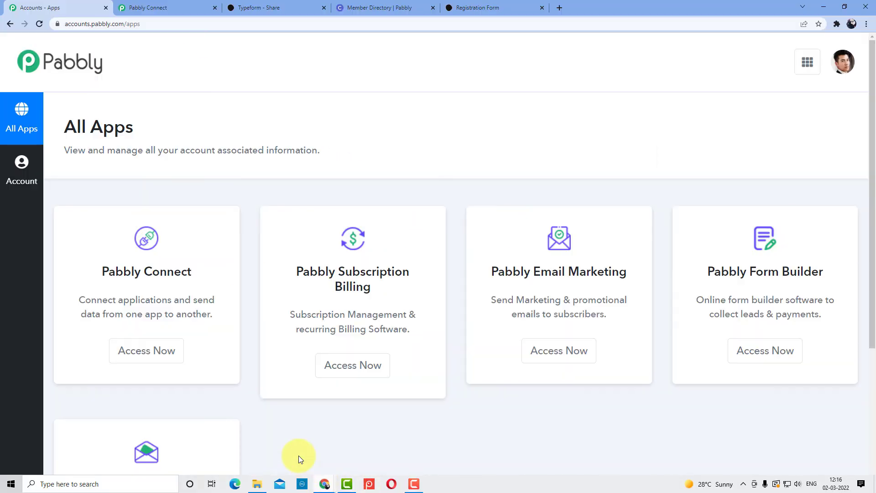
{"action": "left_click", "coordinate": [178, 5]}
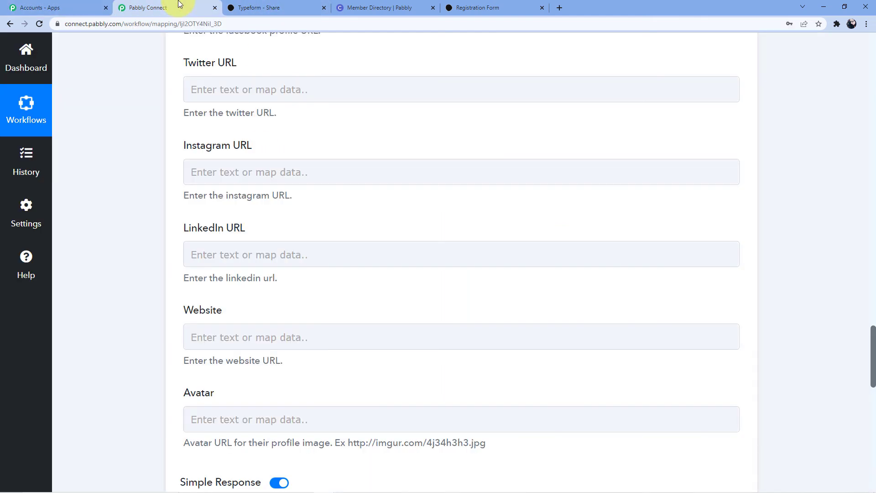
{"action": "left_click", "coordinate": [398, 8]}
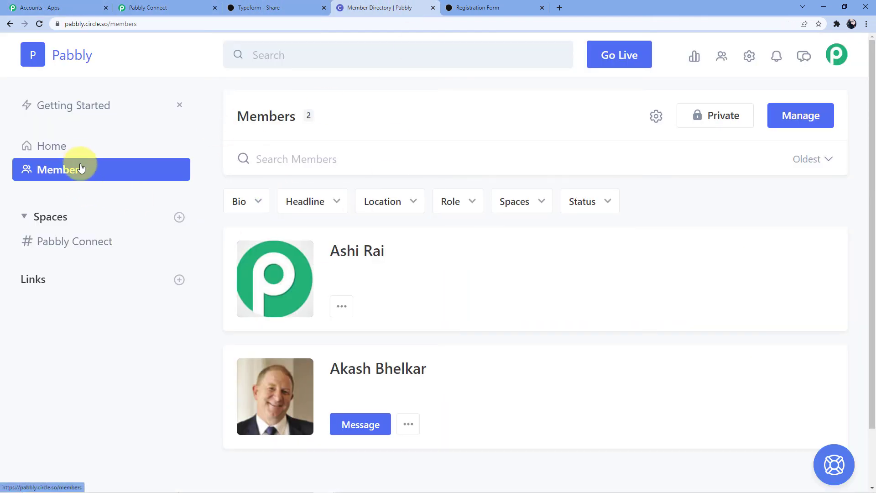
{"action": "left_click", "coordinate": [40, 24]}
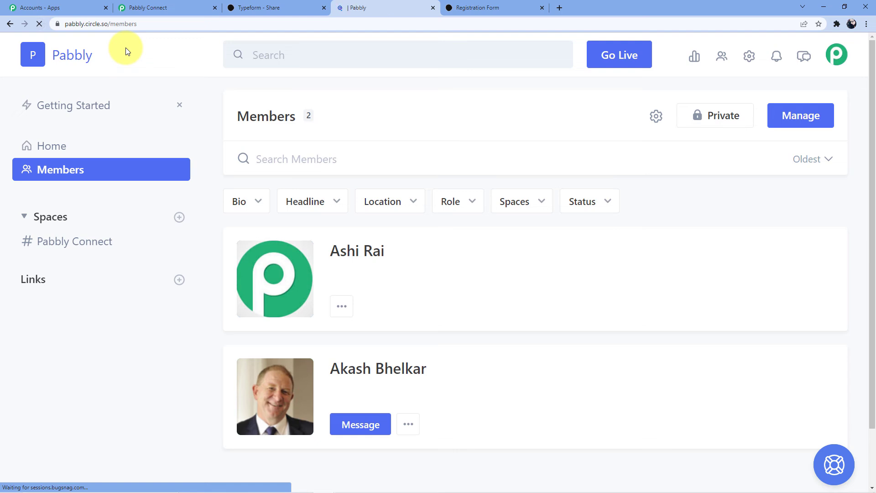
{"action": "scroll", "coordinate": [156, 70], "scroll_direction": "down", "scroll_amount": 4}
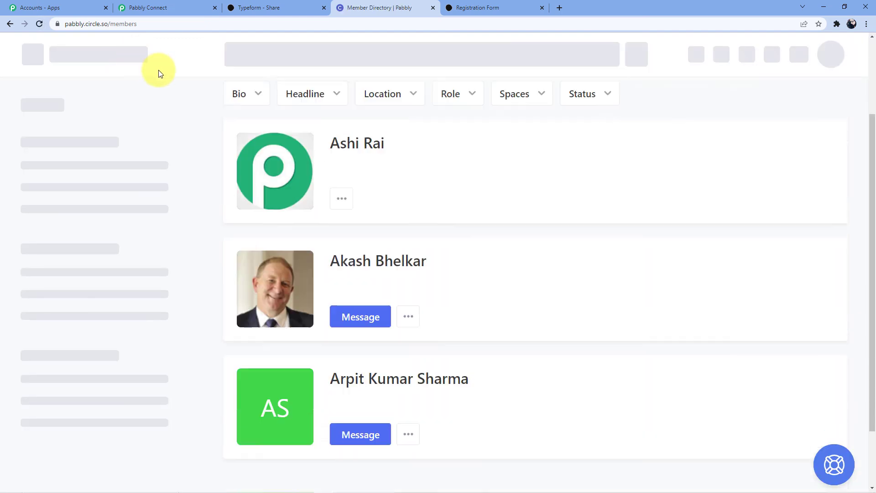
{"action": "left_click_drag", "start_coordinate": [368, 303], "coordinate": [465, 331]}
{"action": "scroll", "coordinate": [452, 292], "scroll_direction": "up", "scroll_amount": 1}
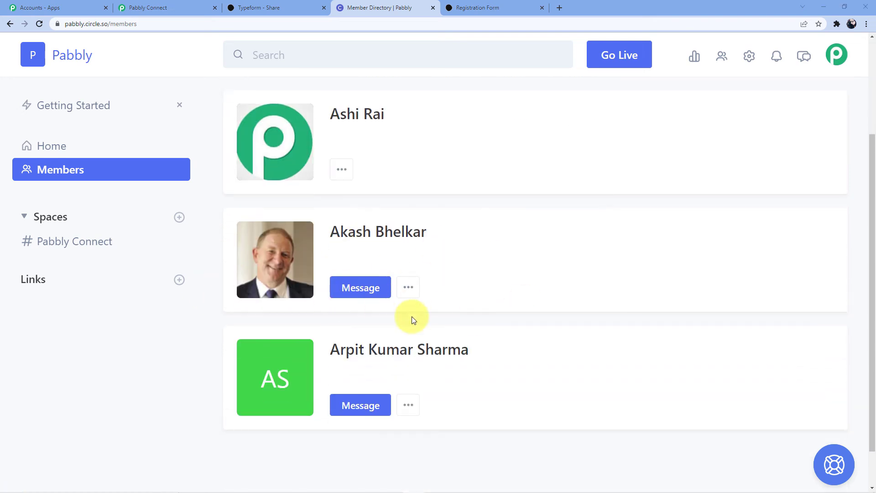
{"action": "left_click", "coordinate": [72, 241]}
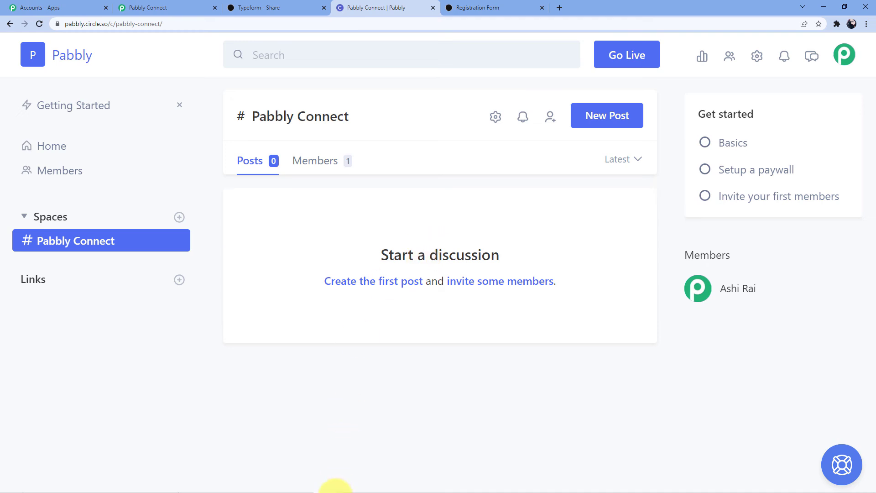
Step: In the new member's incognito window, join the Pabbly Connect space and dismiss the notification options
{"action": "mouse_move", "coordinate": [324, 486]}
{"action": "left_click", "coordinate": [354, 445]}
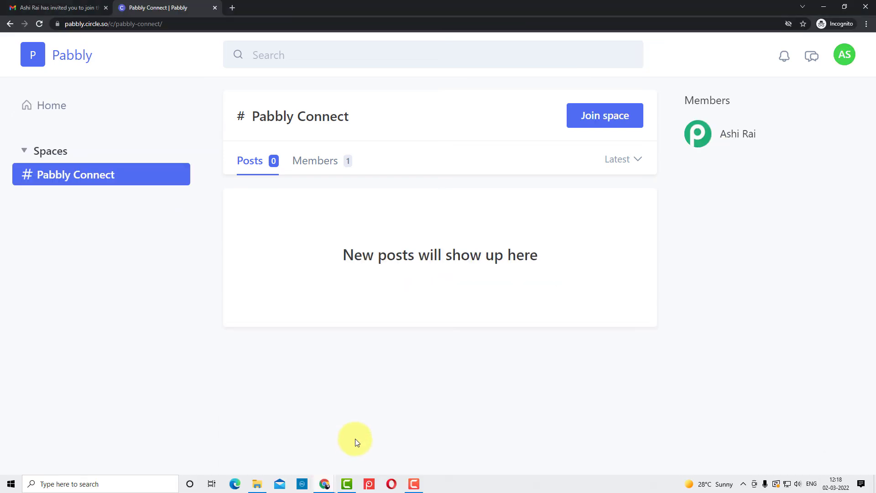
{"action": "left_click", "coordinate": [589, 126]}
{"action": "left_click", "coordinate": [525, 118]}
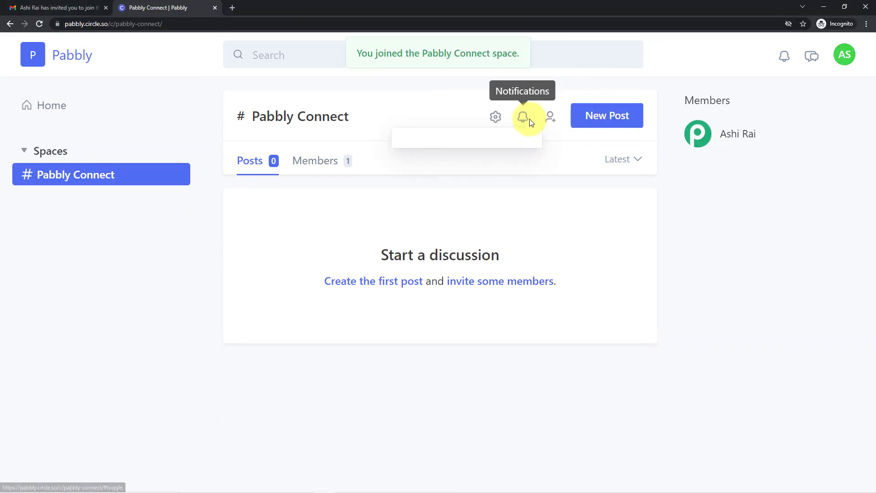
{"action": "left_click", "coordinate": [329, 195]}
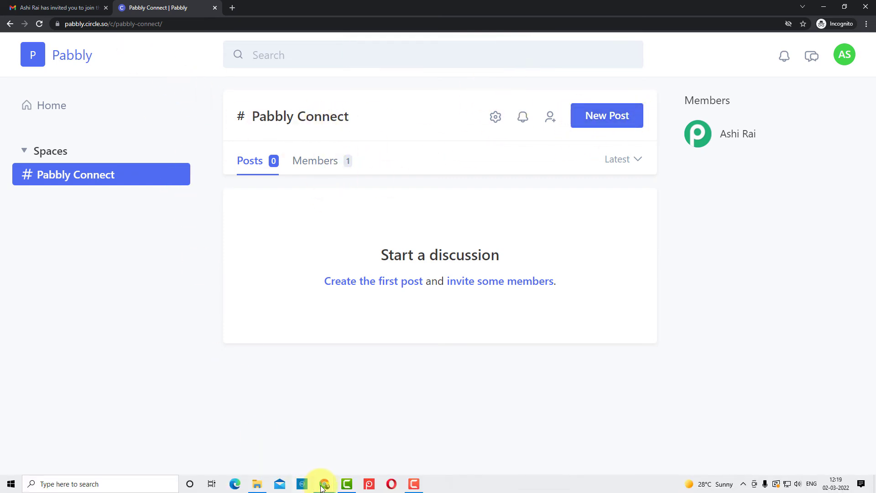
{"action": "left_click", "coordinate": [294, 452]}
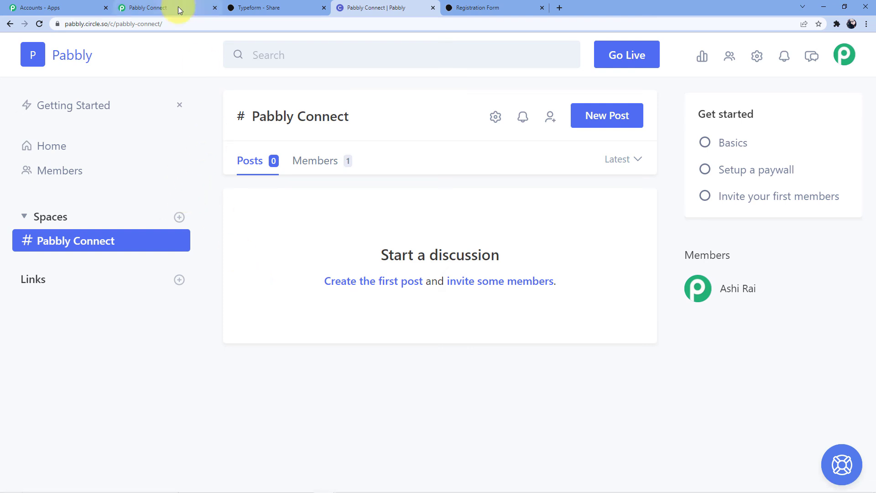
Step: Reload the Pabbly Connect space and confirm the new member in its Members tab and the member directory
{"action": "left_click", "coordinate": [40, 28]}
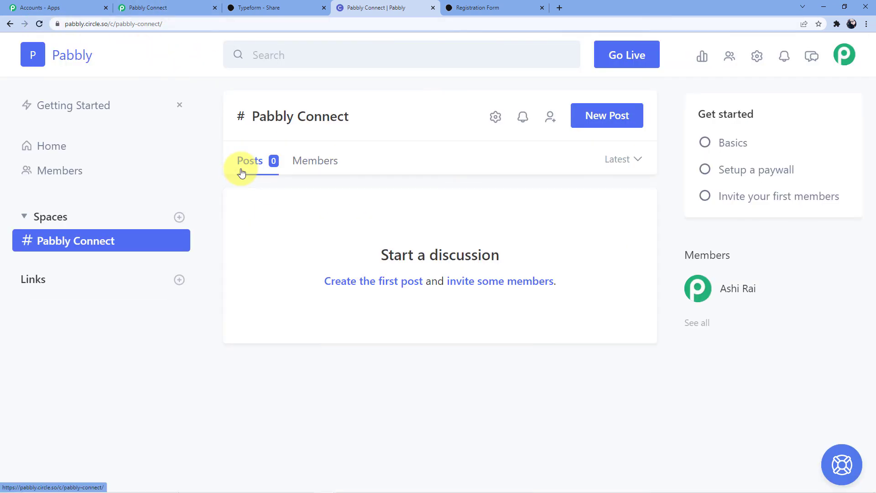
{"action": "left_click", "coordinate": [329, 162]}
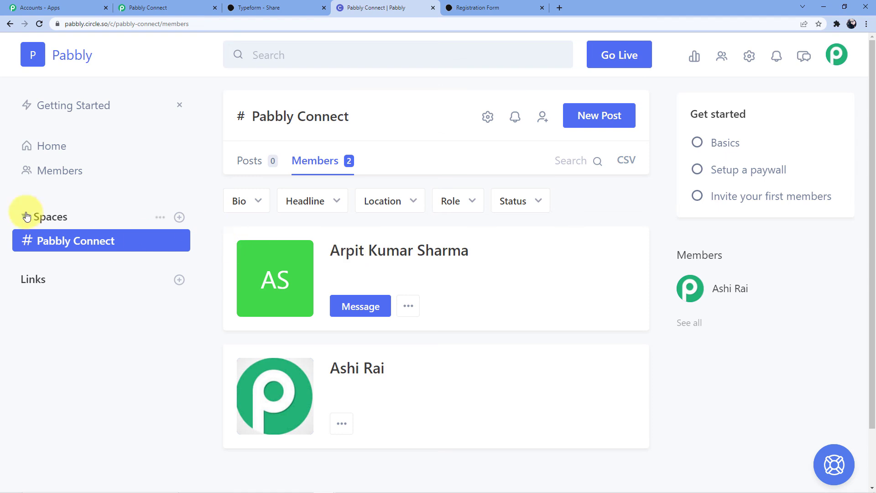
{"action": "left_click", "coordinate": [41, 170]}
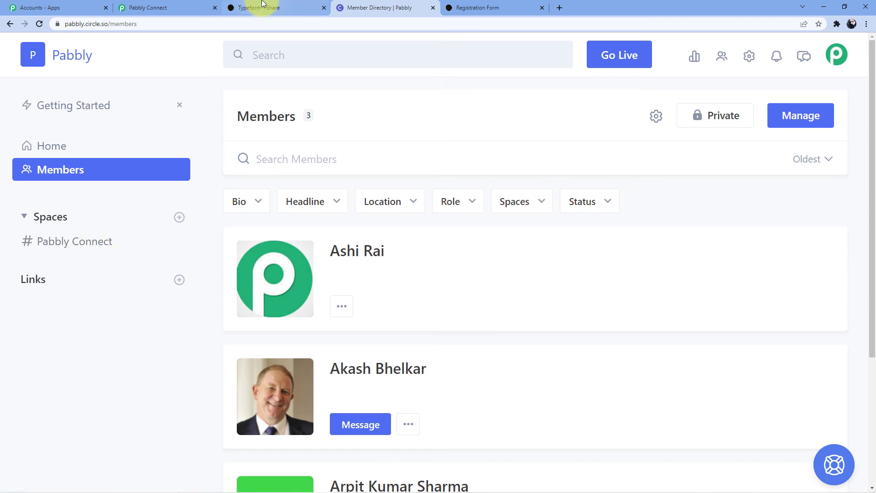
Step: Return to the Typeform to Circle workflow and collapse its Circle Invite Member and Typeform New Entry steps
{"action": "left_click", "coordinate": [196, 6]}
{"action": "left_click_drag", "start_coordinate": [872, 352], "coordinate": [873, 157]}
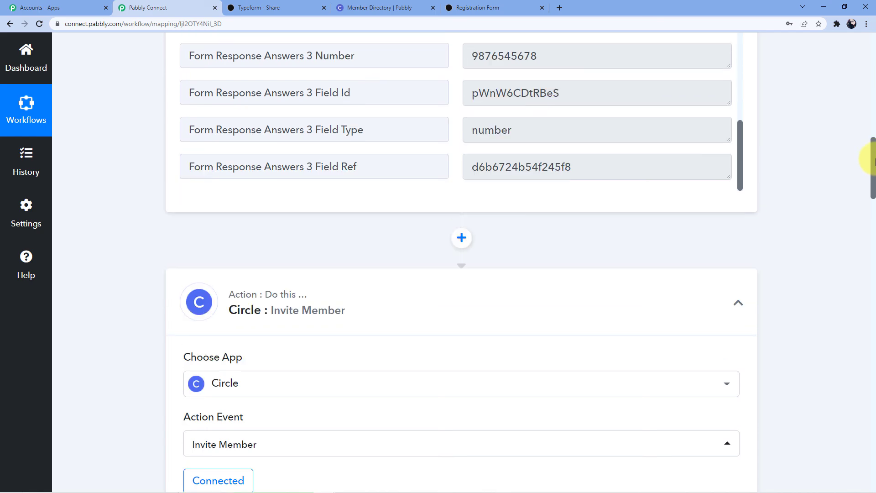
{"action": "left_click", "coordinate": [505, 312]}
{"action": "scroll", "coordinate": [505, 312], "scroll_direction": "up", "scroll_amount": 15}
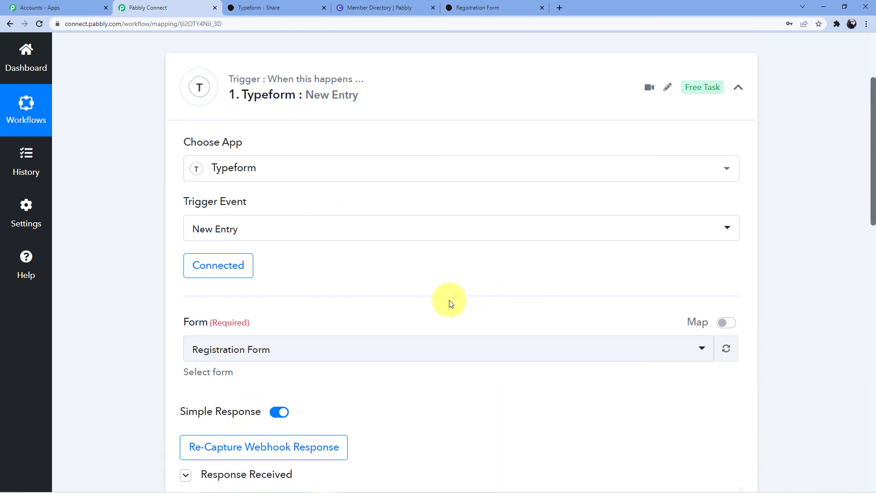
{"action": "left_click", "coordinate": [423, 231]}
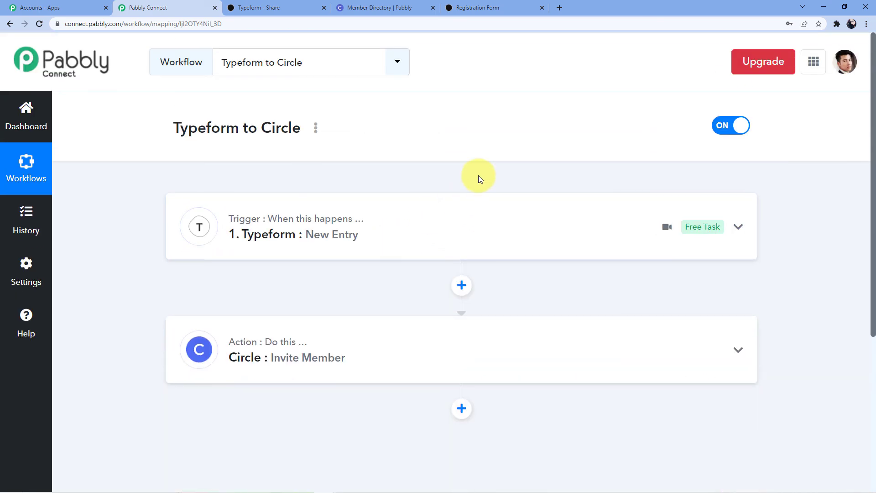